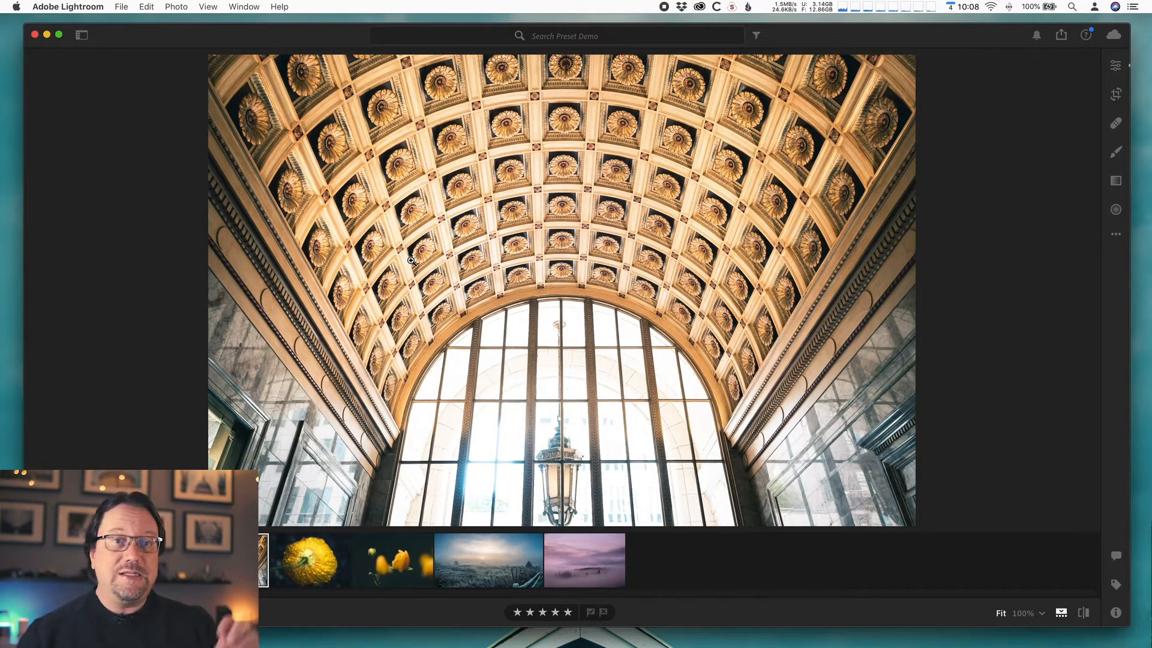
- Open the Edit panel and review the ceiling photo's adjustment settings from Light down to Detail
left_click(1116, 66)
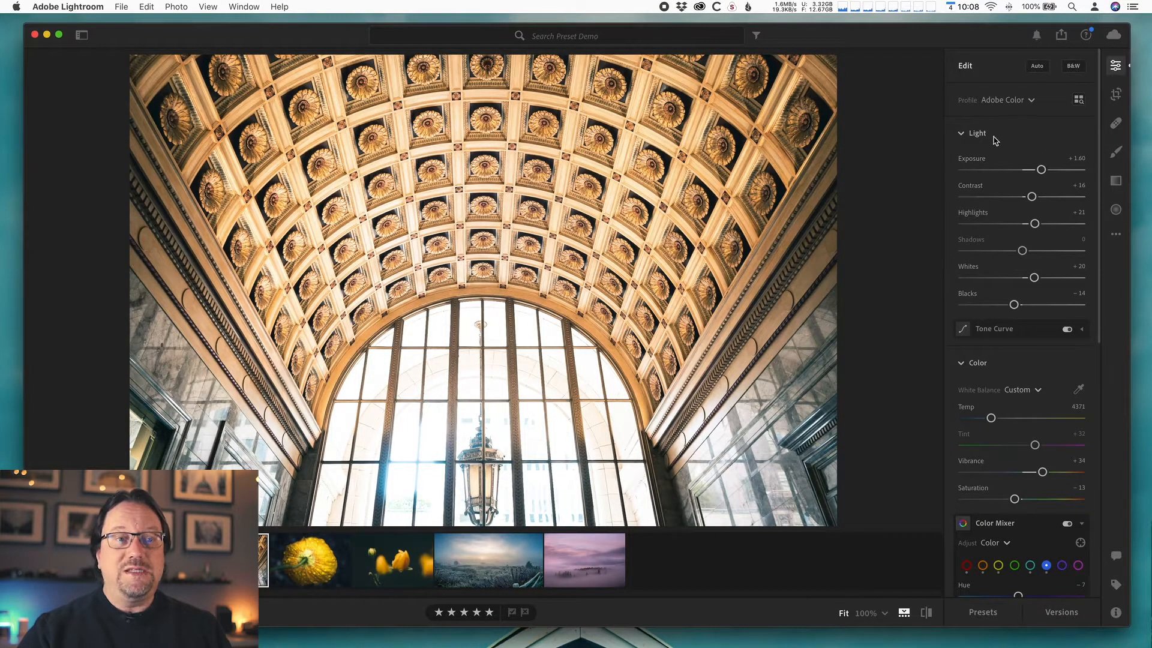
scroll(992, 399, "down", 5)
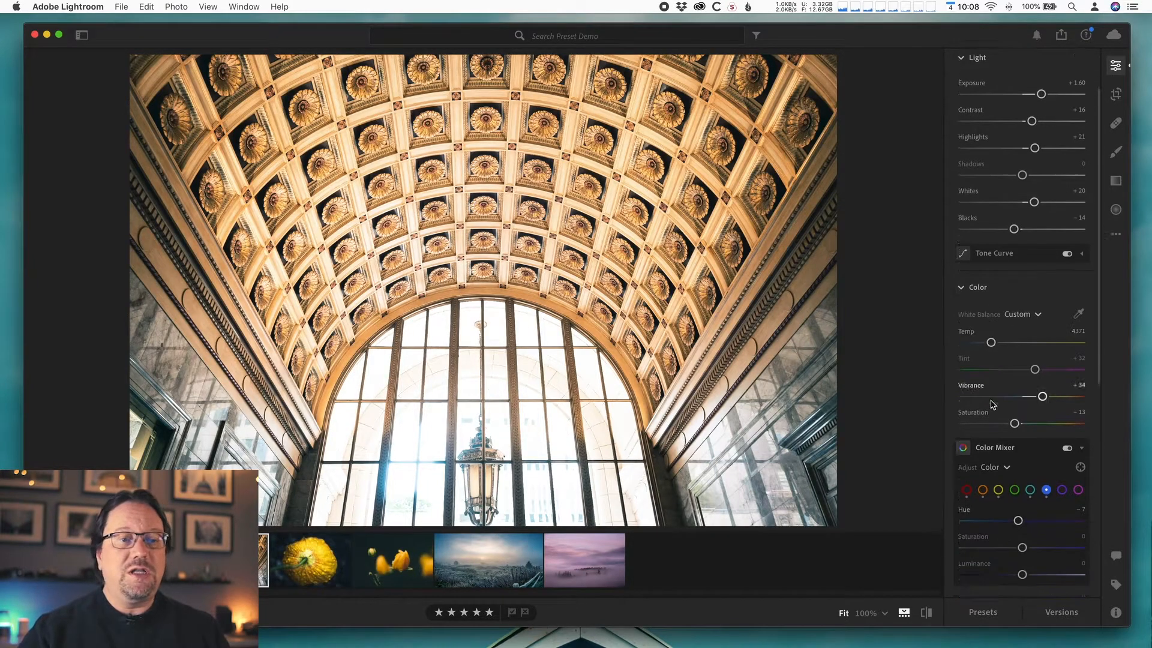
scroll(992, 405, "down", 8)
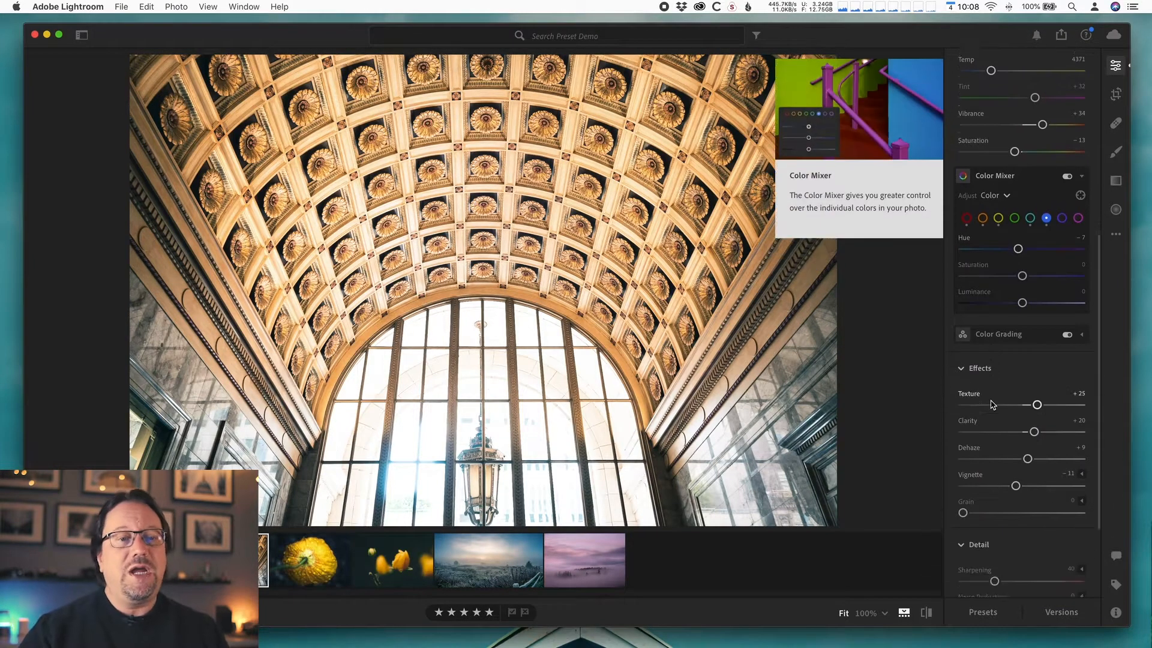
scroll(992, 405, "down", 4)
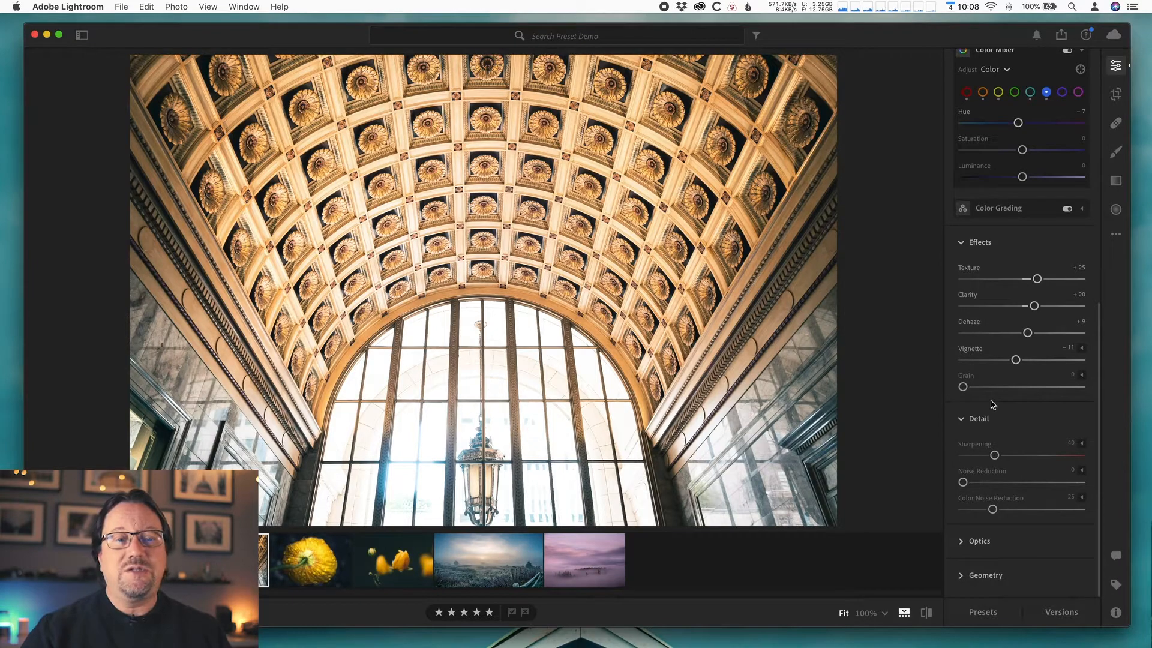
scroll(1012, 389, "up", 17)
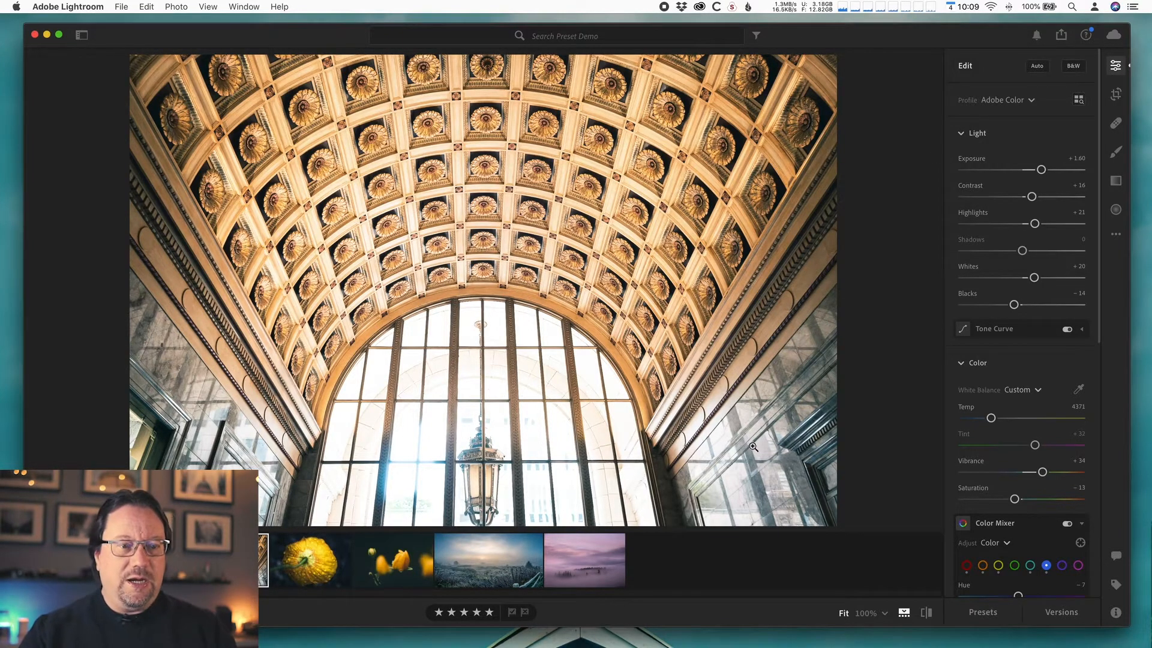
- Compare the ceiling photo and the flower photo each against its unedited original
left_click(926, 613)
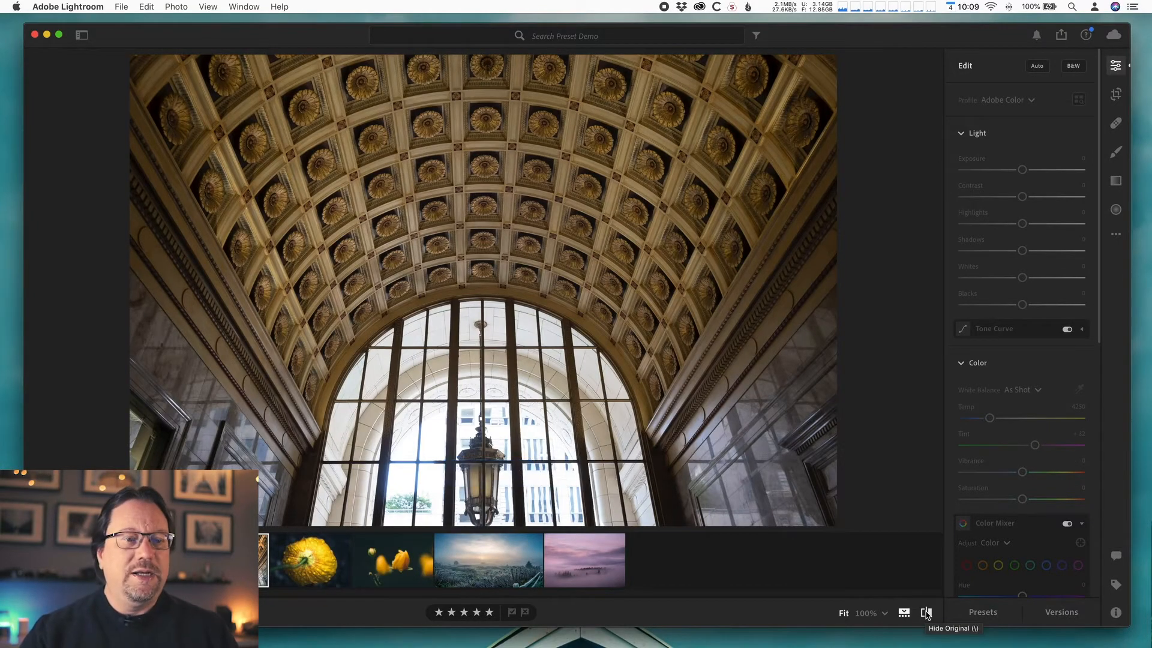
left_click(926, 612)
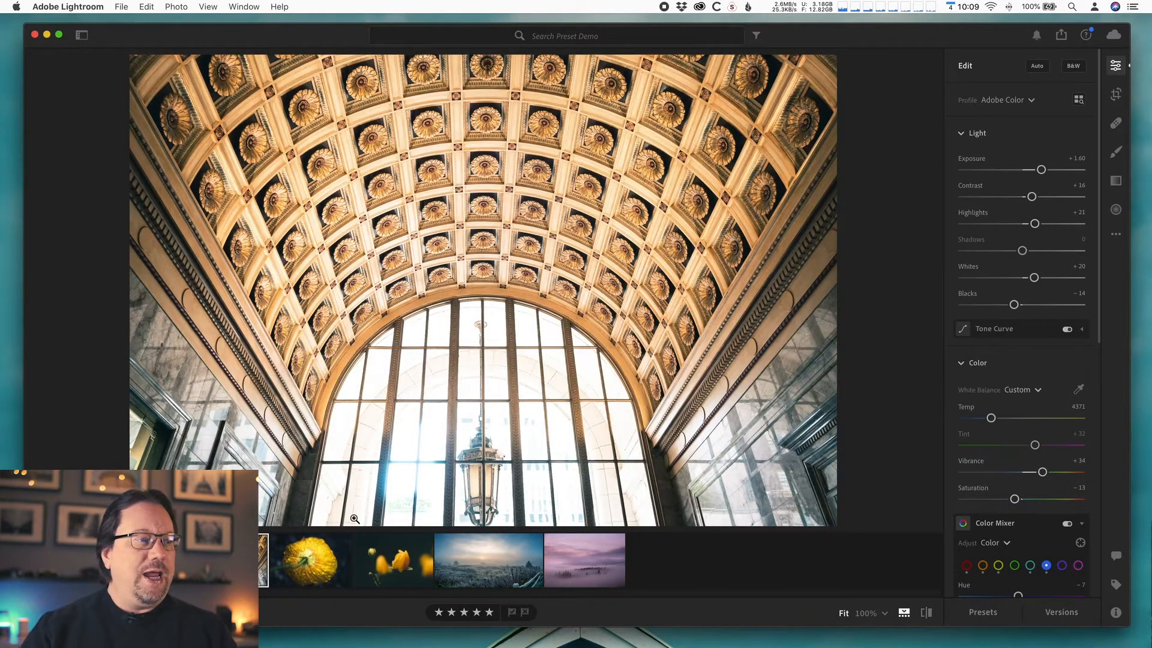
left_click(330, 561)
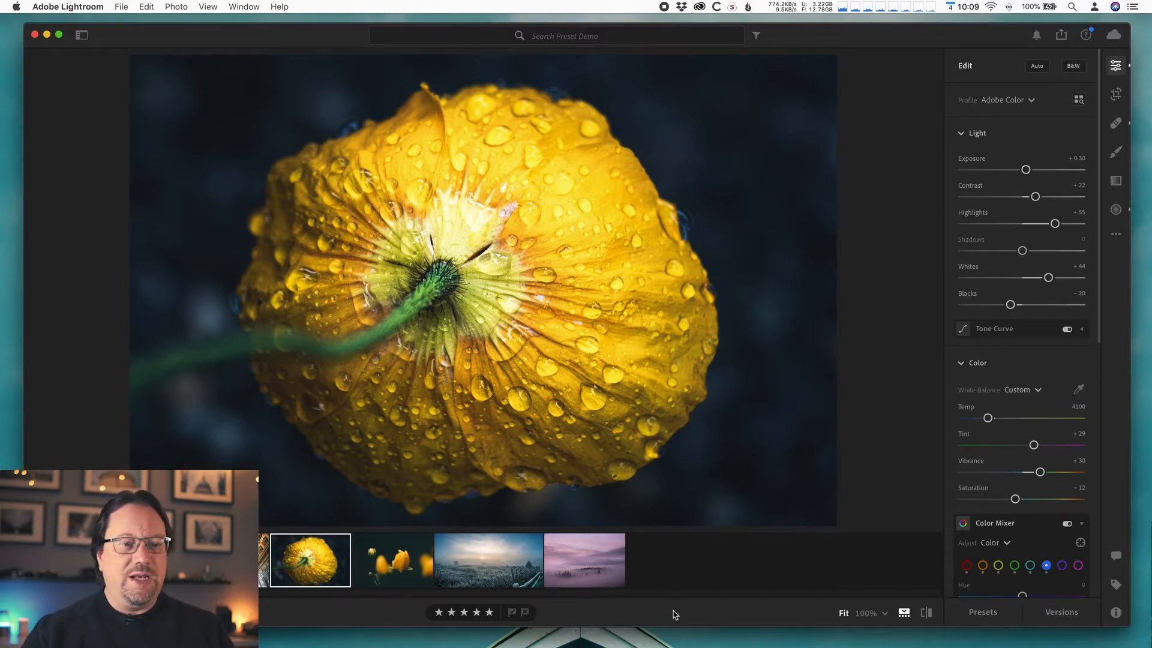
left_click(925, 613)
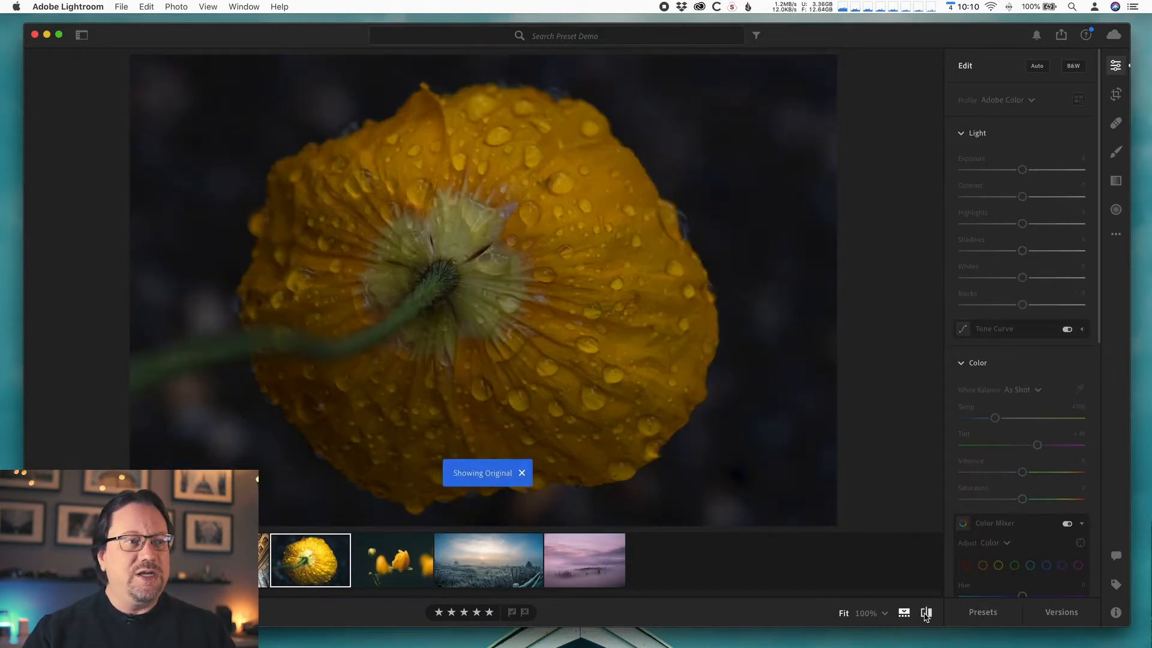
left_click(925, 612)
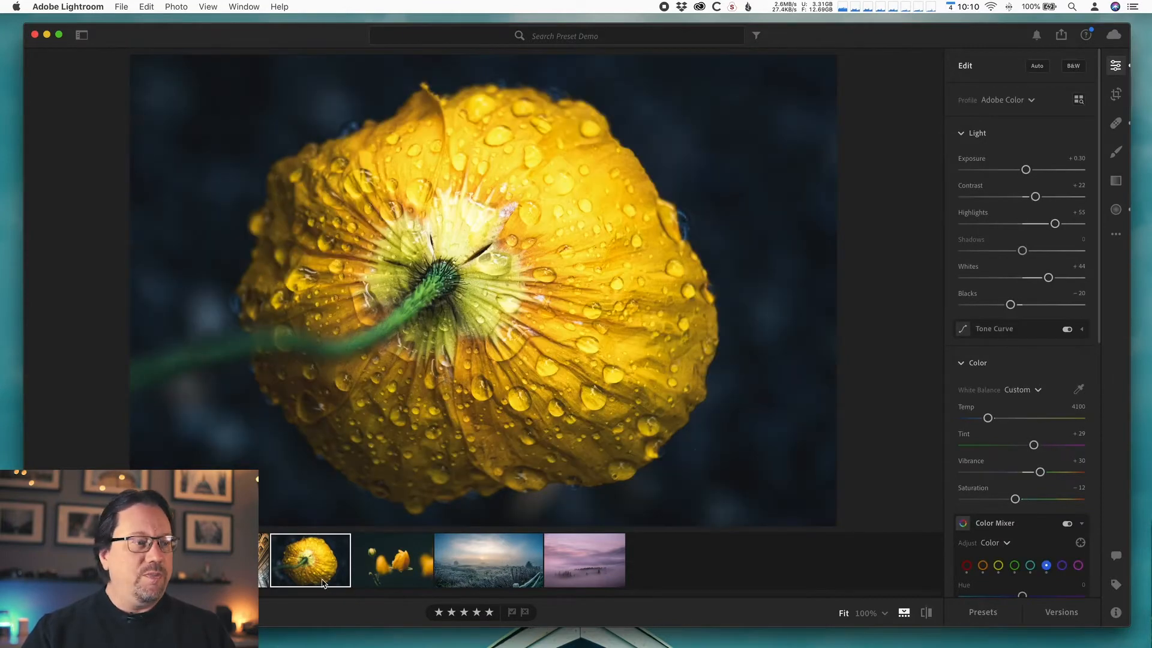
- Switch back and forth between the ceiling and flower photos to compare their edits
left_click(243, 560)
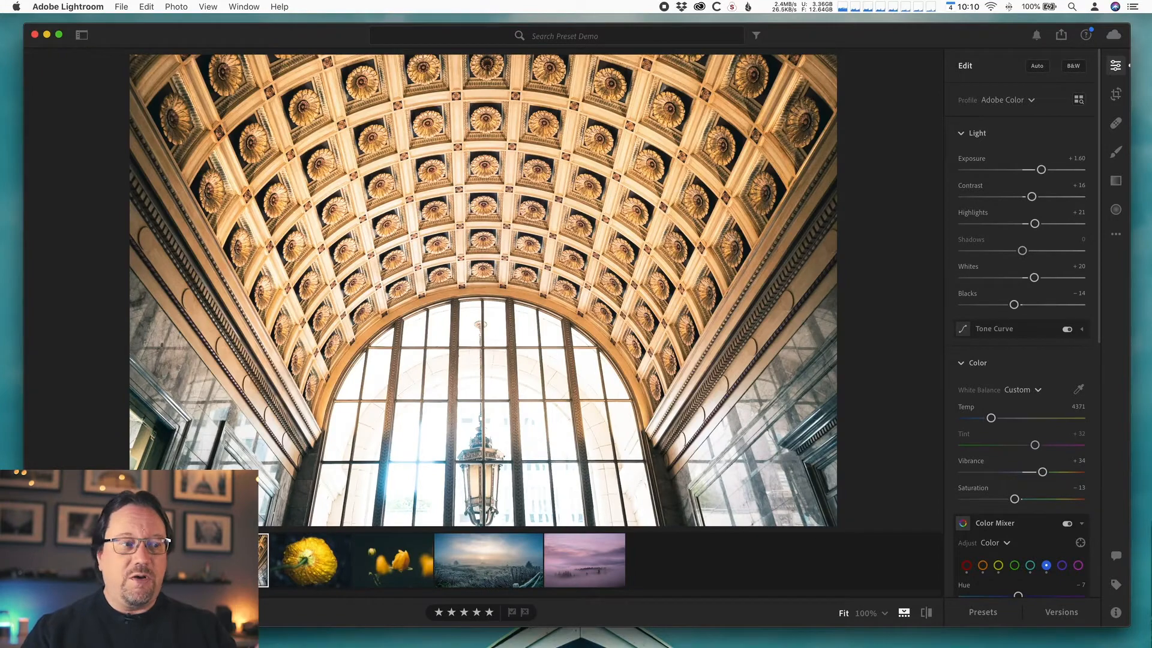
left_click(333, 567)
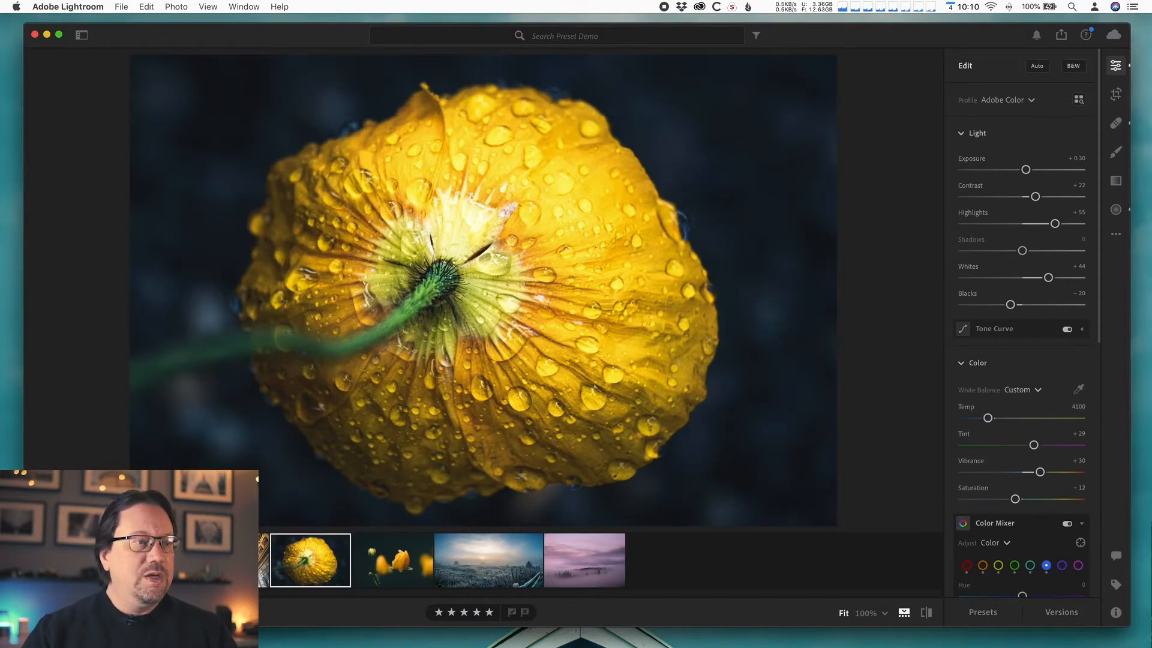
left_click(243, 560)
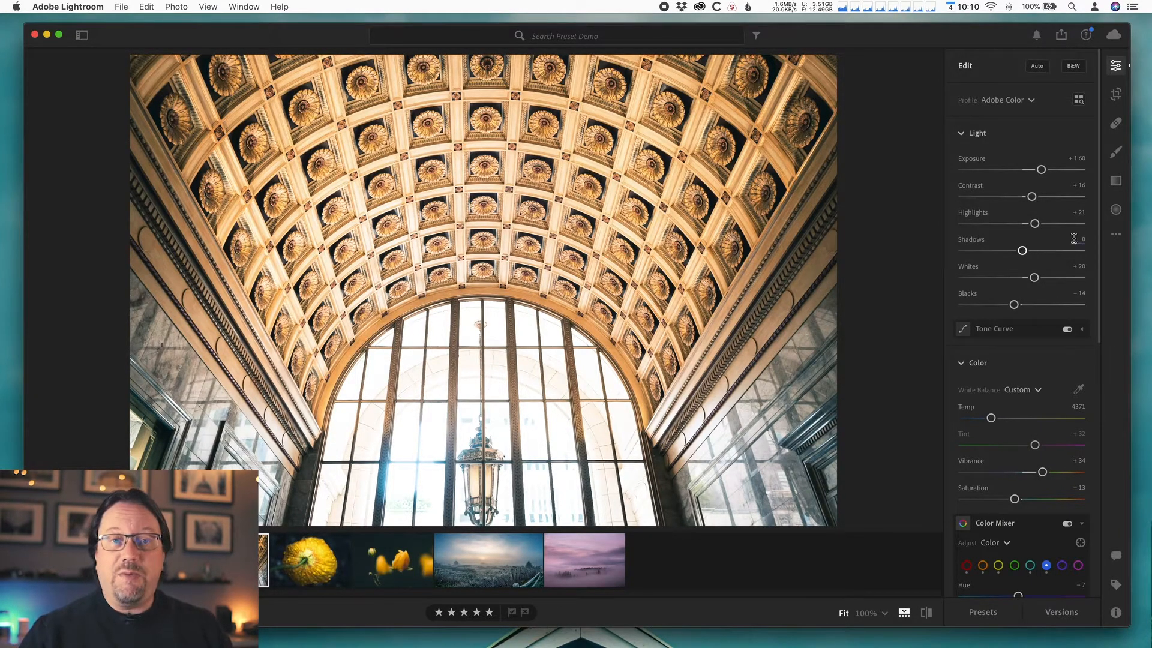
- Copy the ceiling photo's edit settings with Profile, Light, Color, Effects, Detail and Optics selected, excluding Tools and Geometry
left_click(1116, 237)
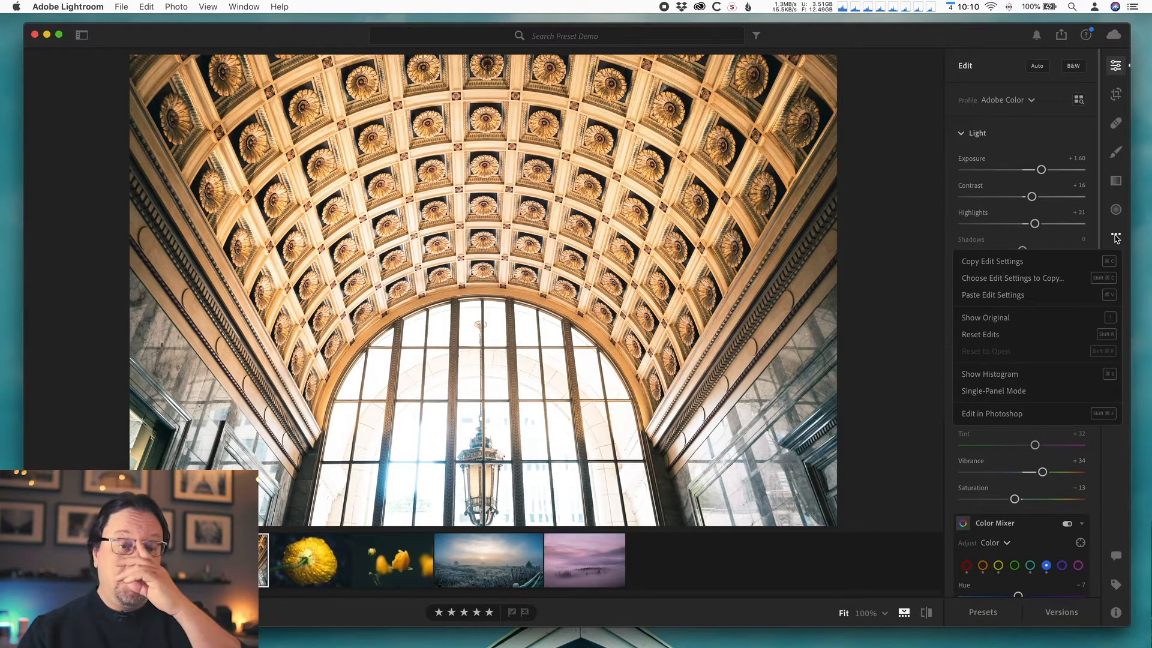
left_click(1003, 280)
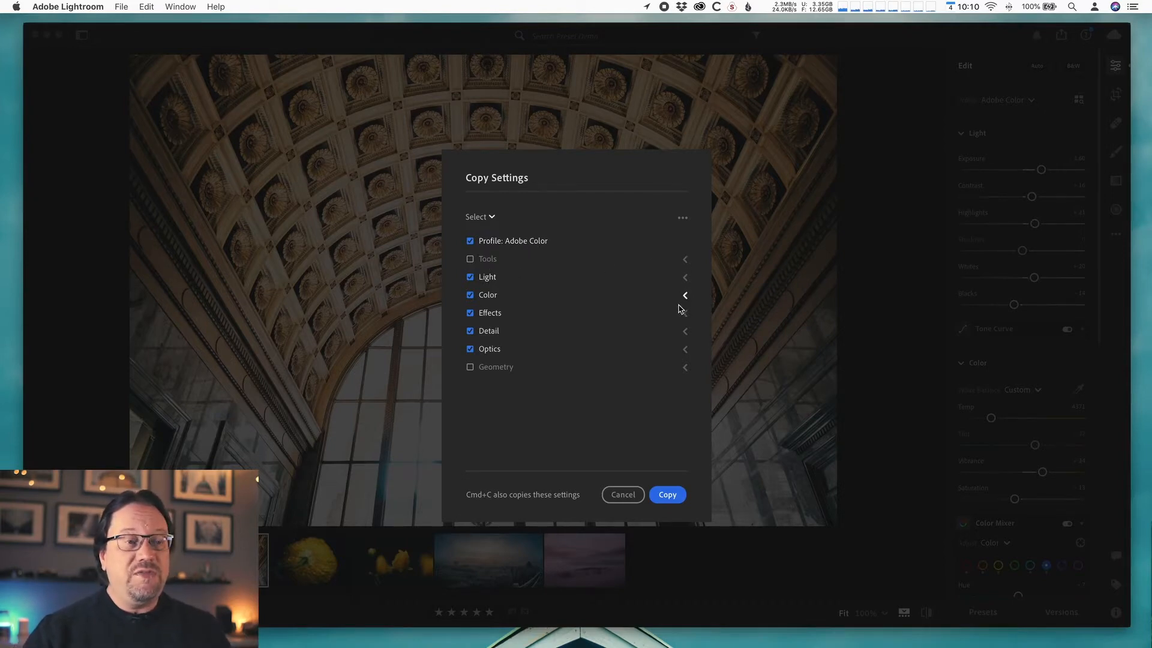
left_click(685, 260)
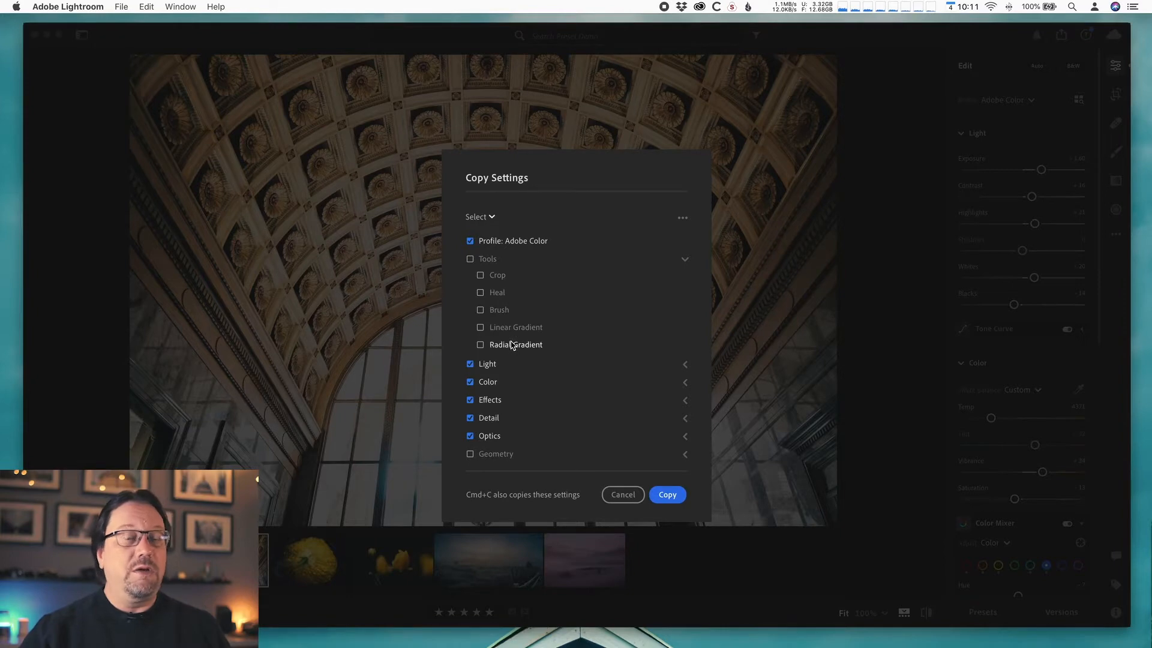
left_click(684, 259)
left_click(685, 278)
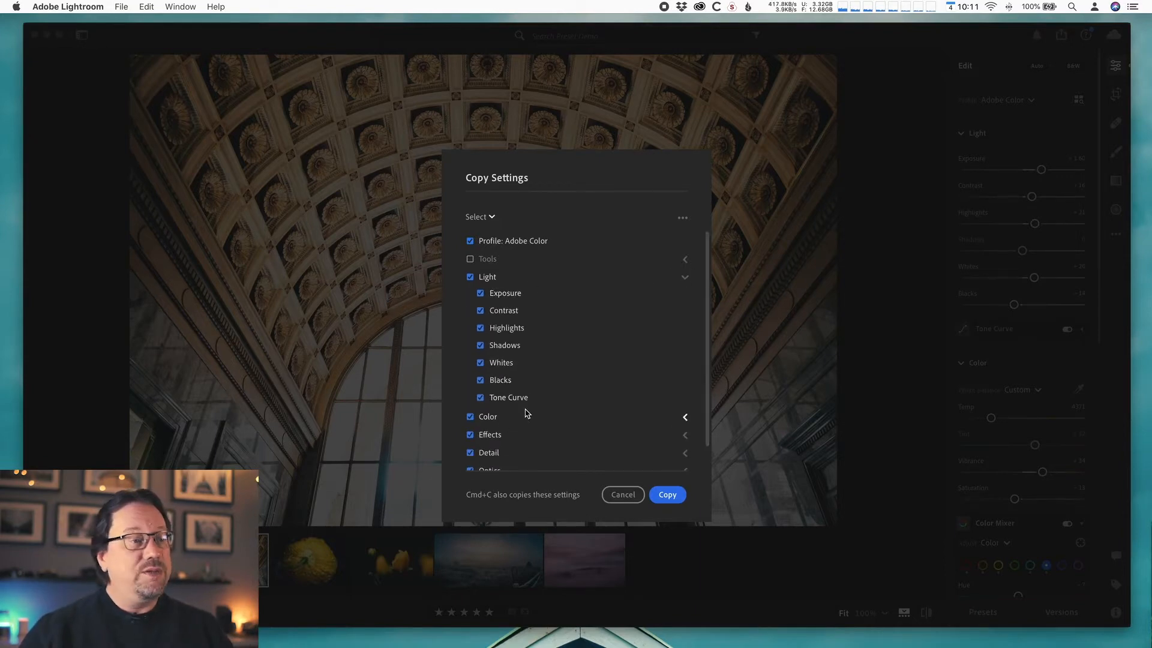
left_click(684, 277)
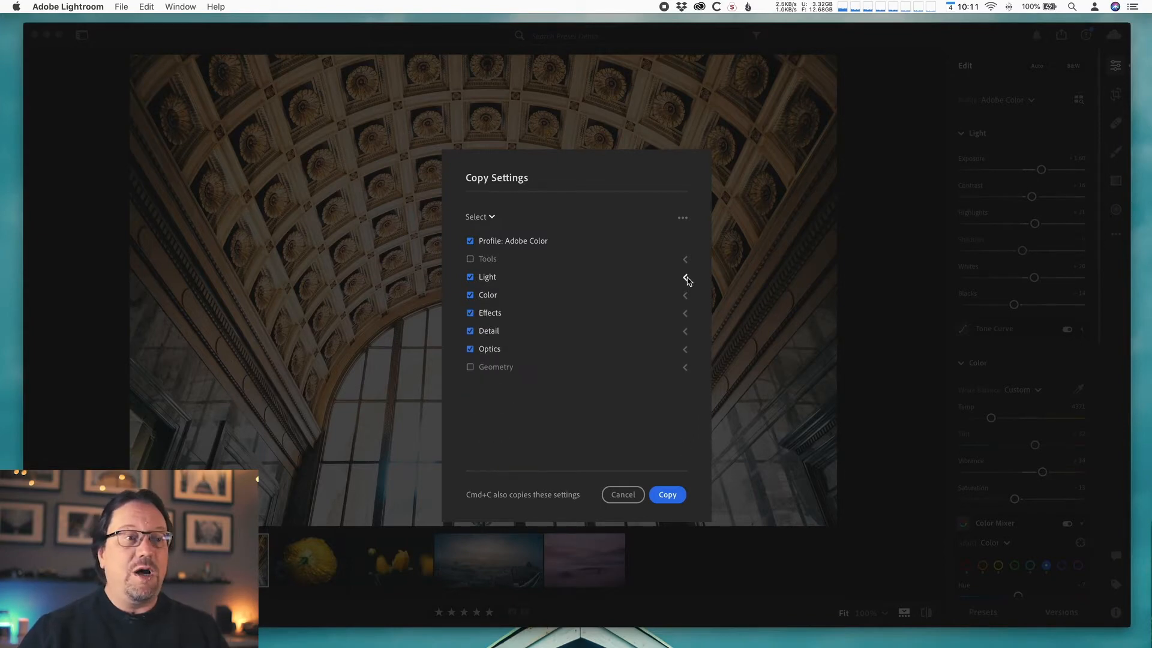
left_click(684, 296)
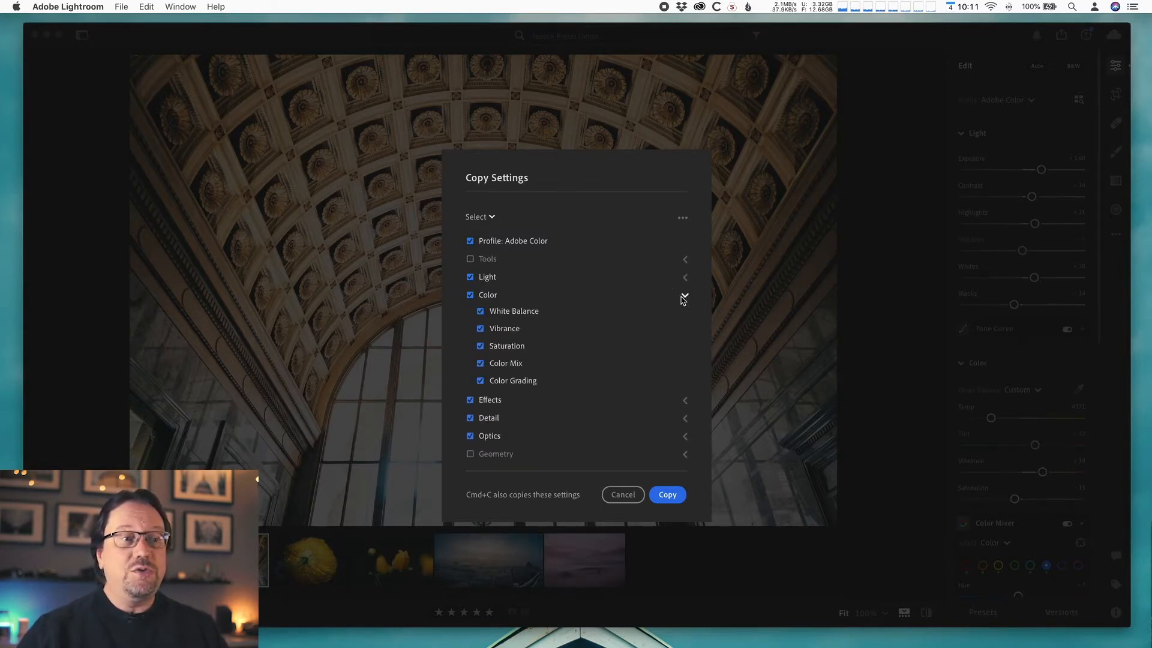
left_click(684, 297)
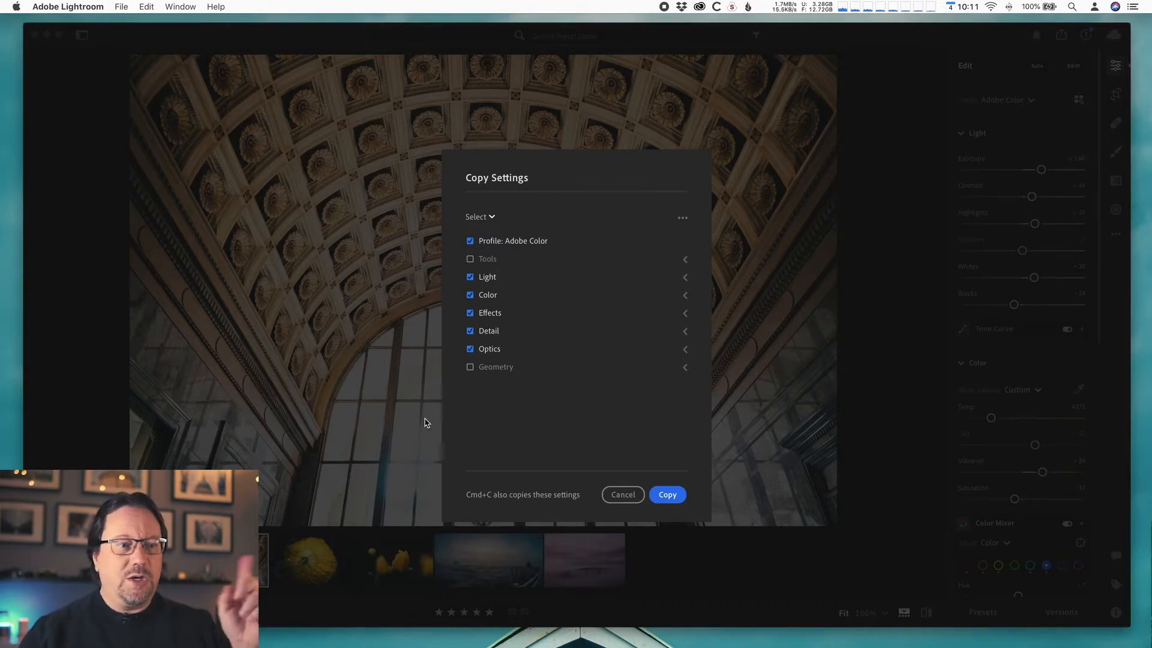
left_click(668, 496)
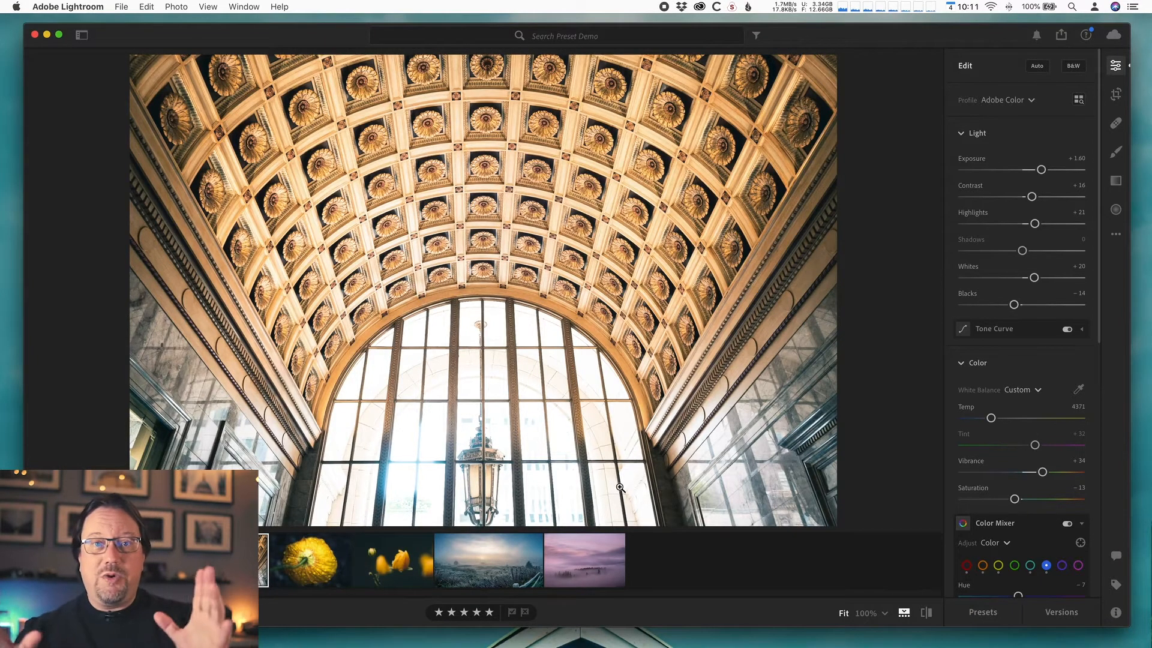
- Paste the copied edit settings onto the flower photo
left_click(307, 578)
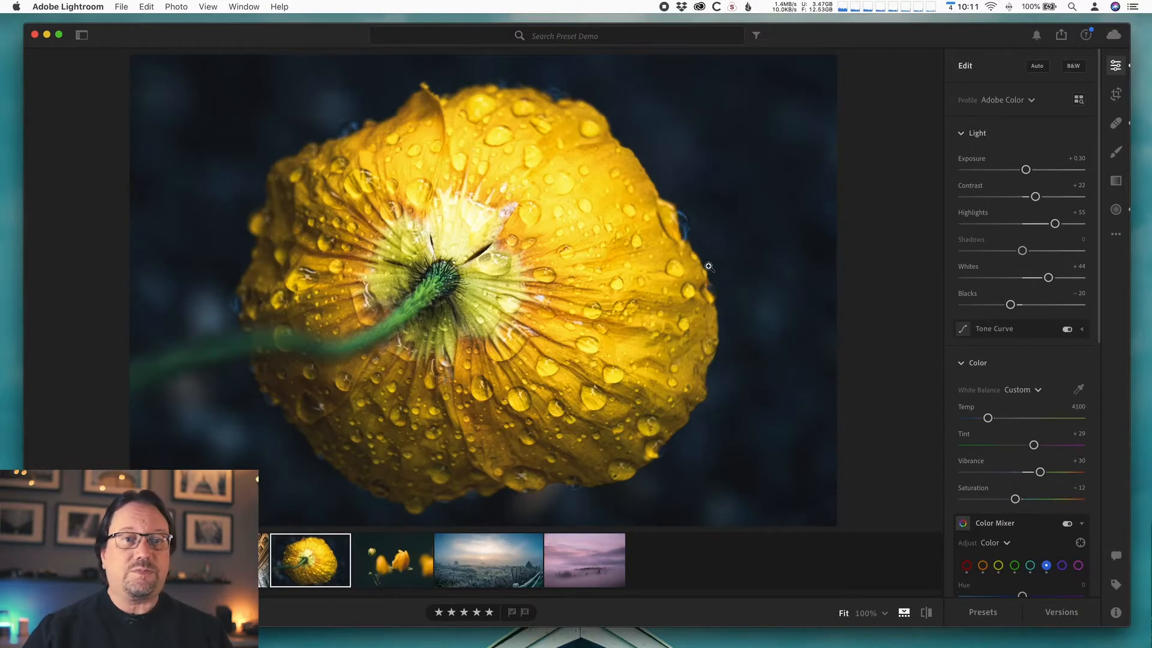
left_click(1116, 238)
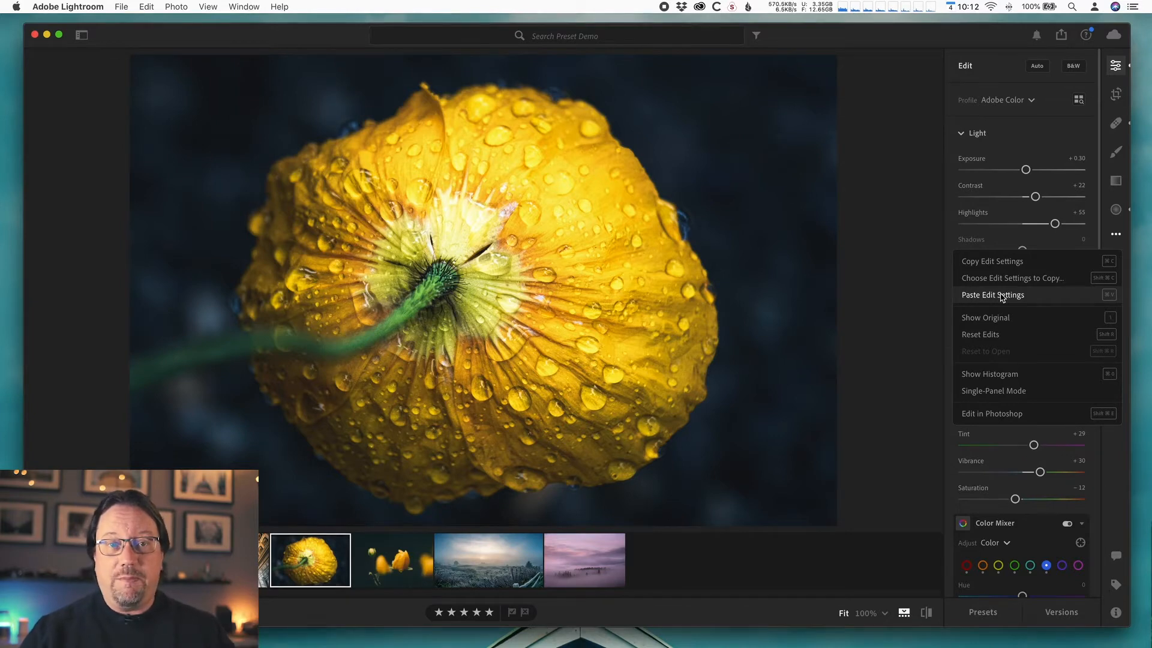
left_click(1001, 295)
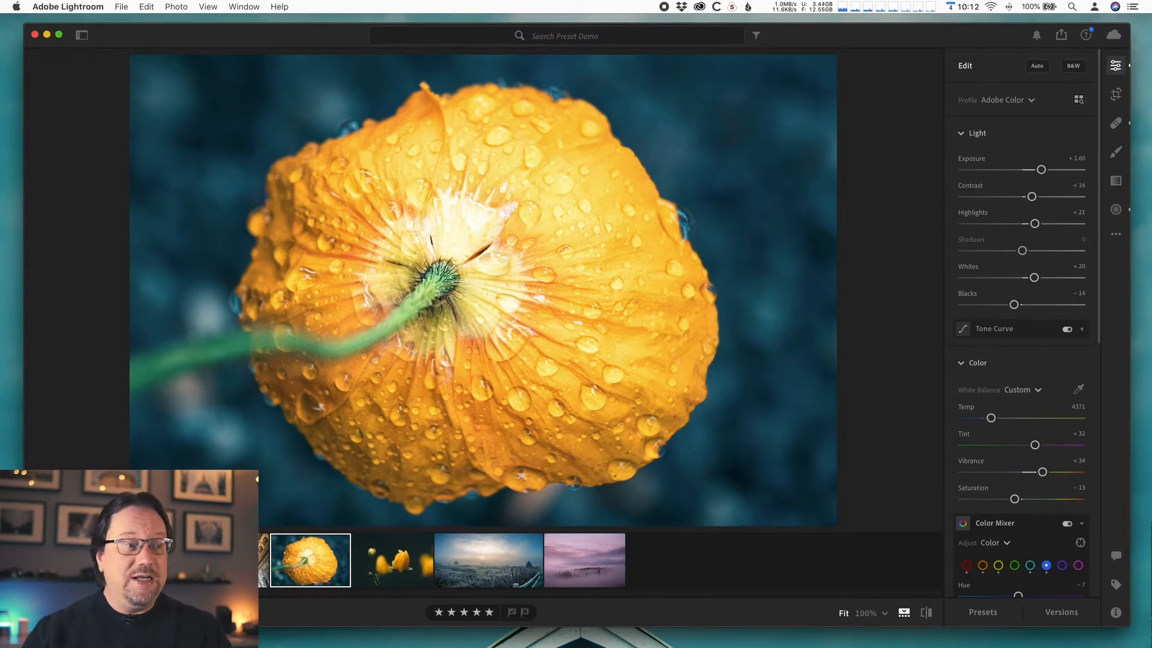
- Navigate between the ceiling and flower photos, stepping back to the previous photo and redoing the selection change
key("Left")
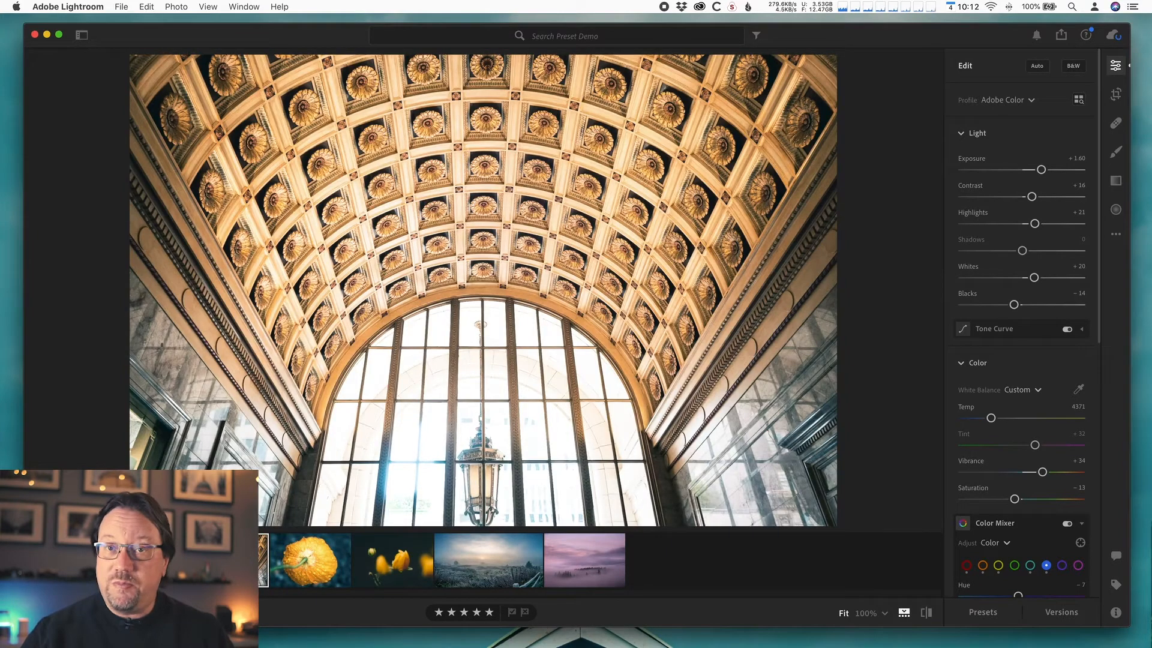
left_click(320, 543)
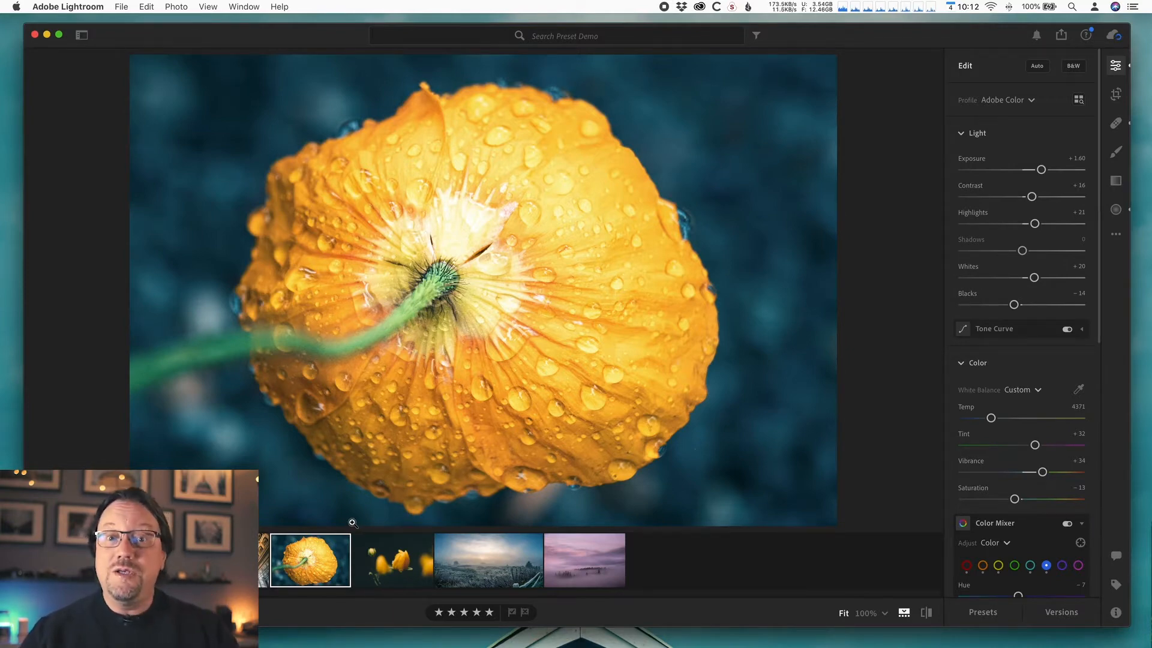
left_click(150, 7)
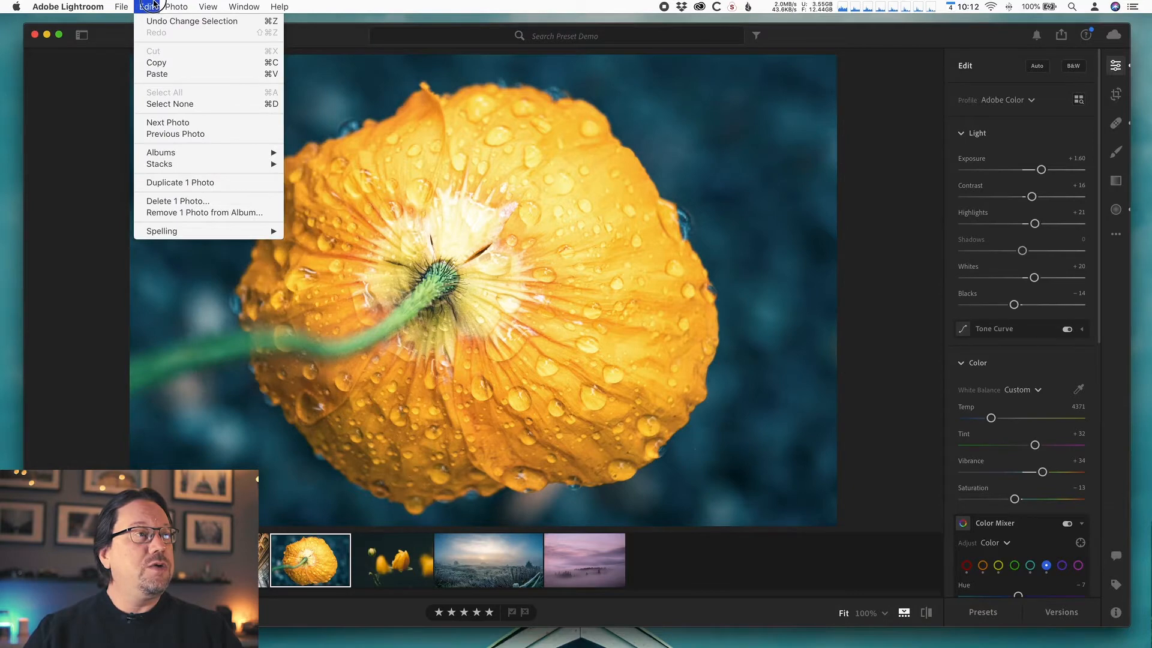
left_click(175, 134)
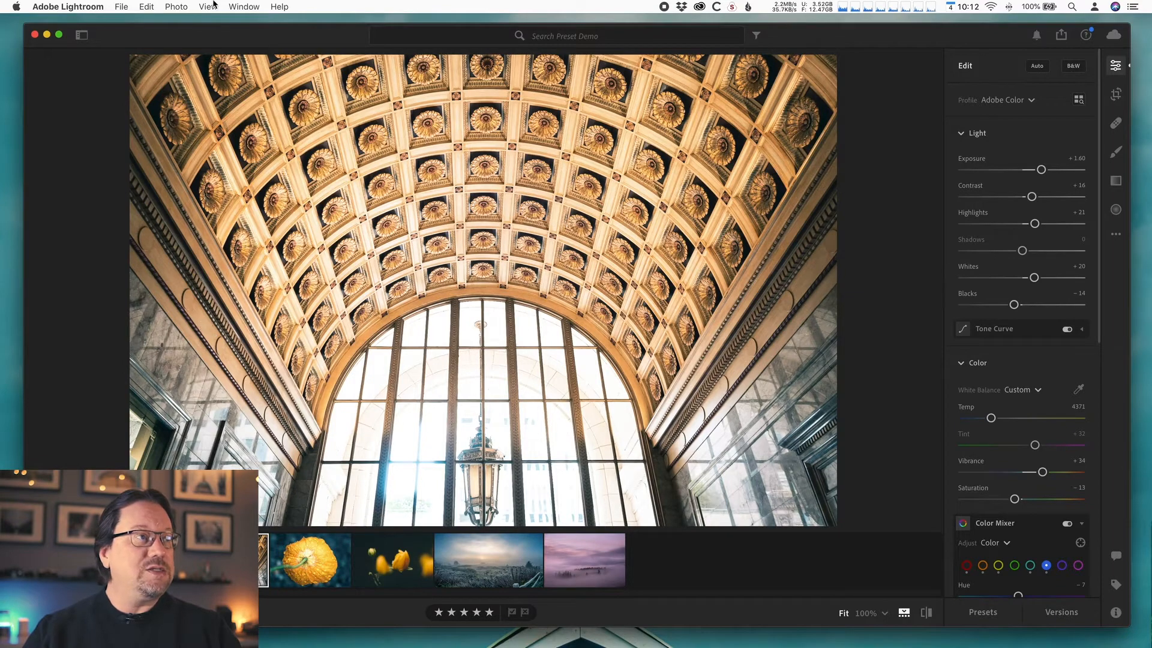
left_click(147, 7)
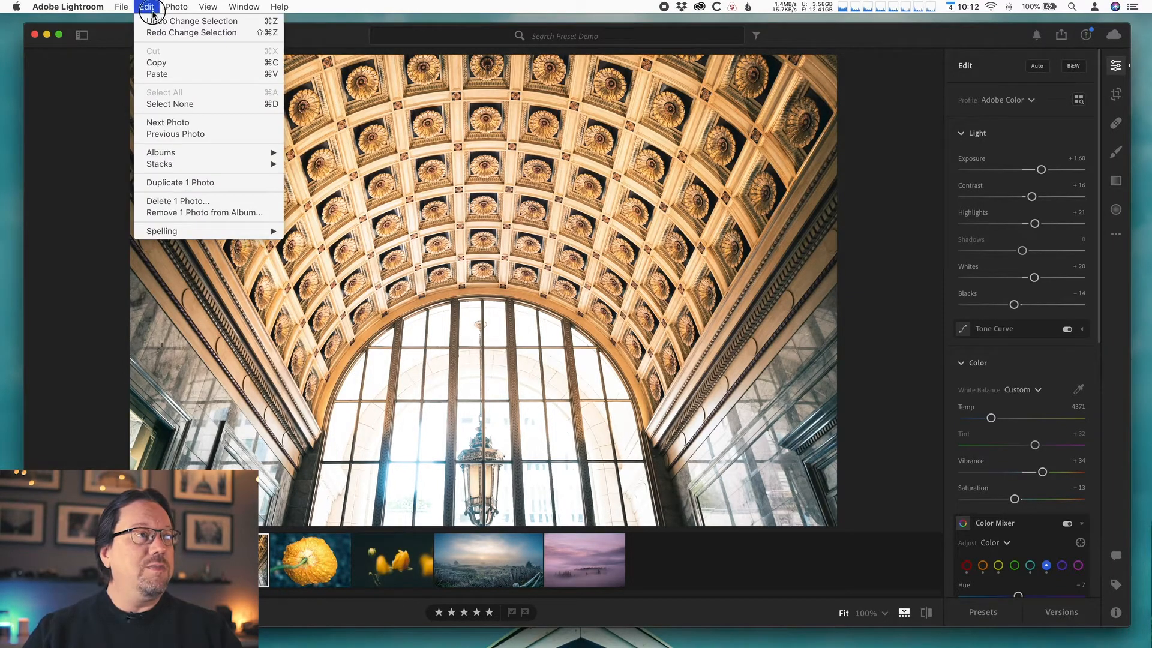
left_click(154, 24)
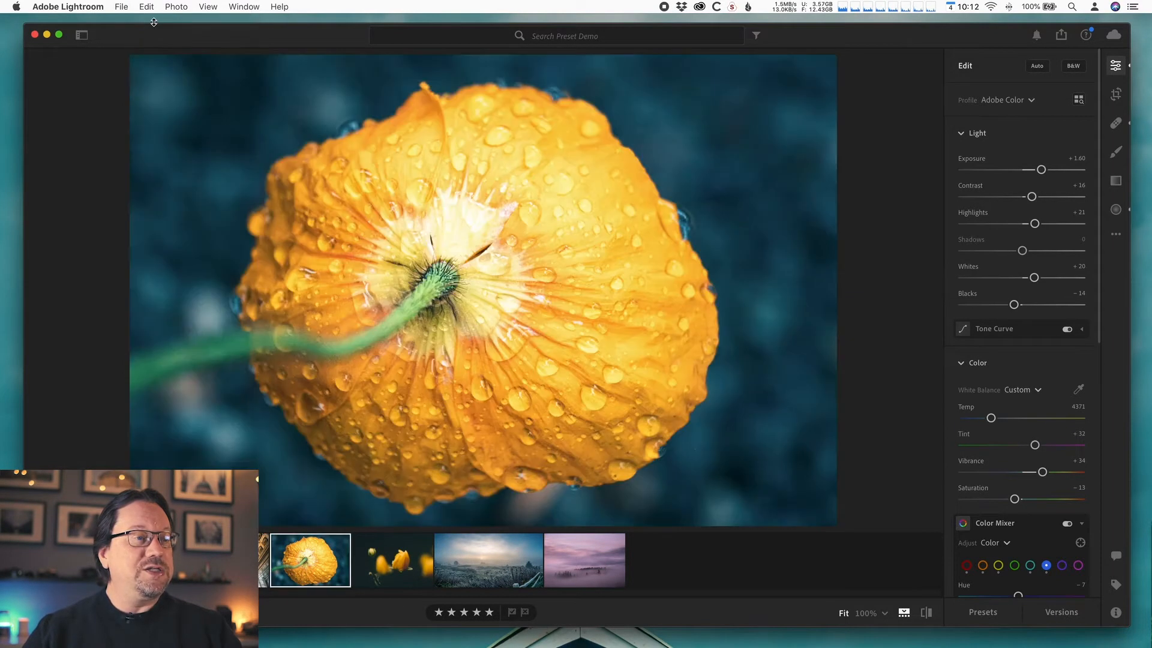
- Undo the pasted settings on the flower photo and paste them onto it again
left_click(153, 7)
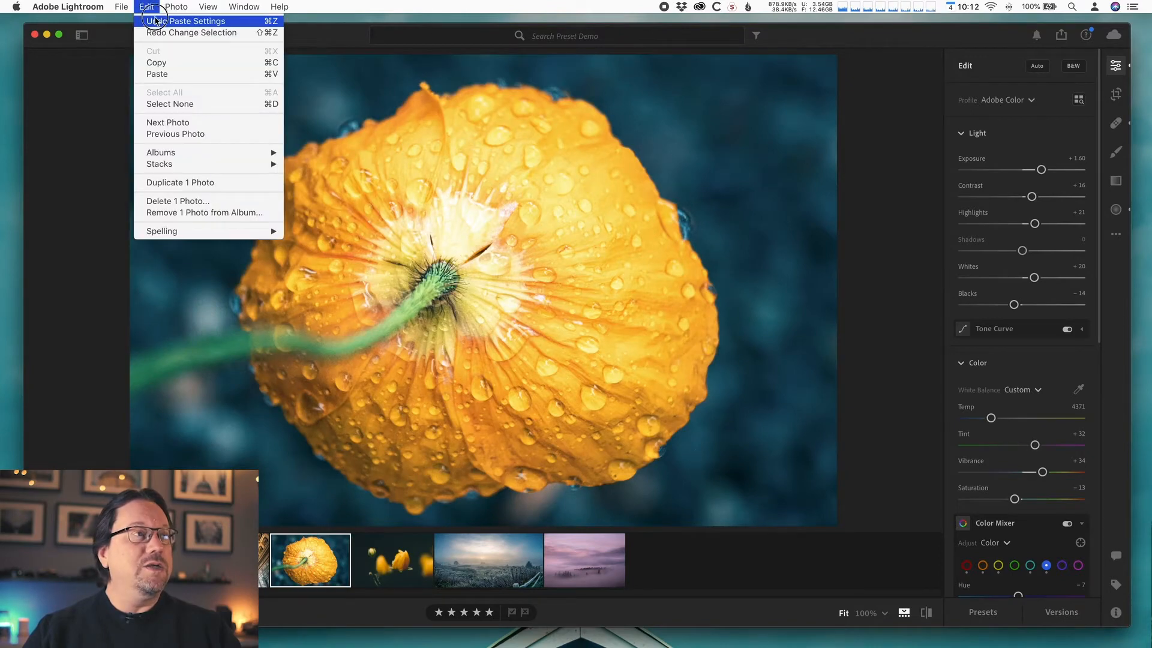
left_click(156, 22)
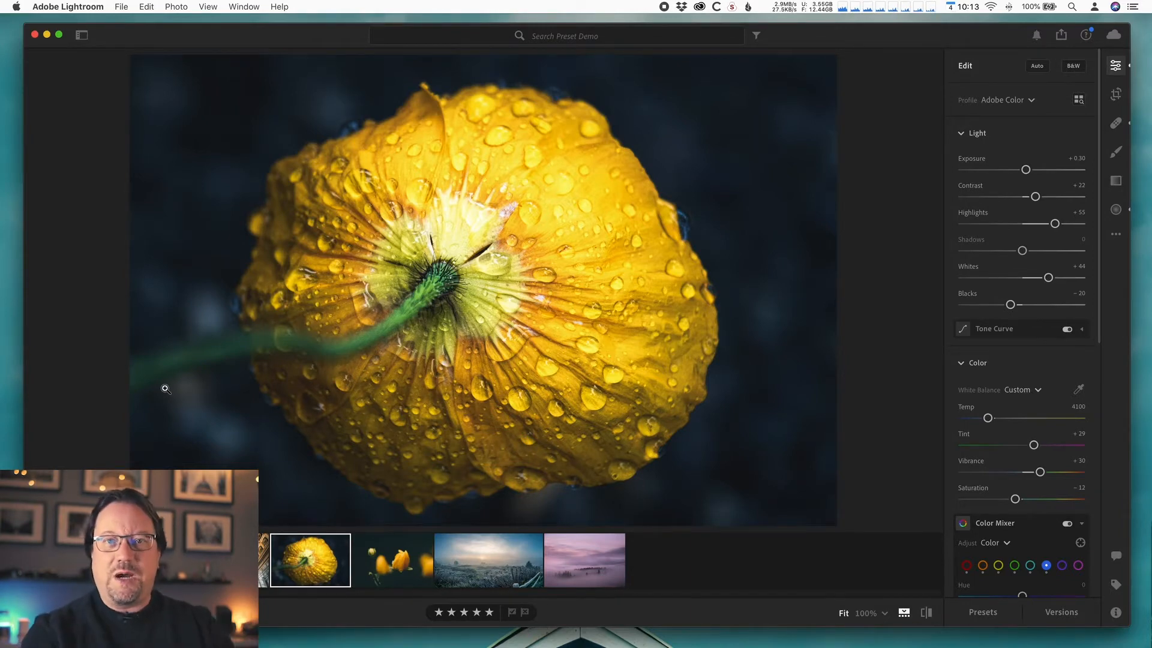
key("shift+super")
key("super+v")
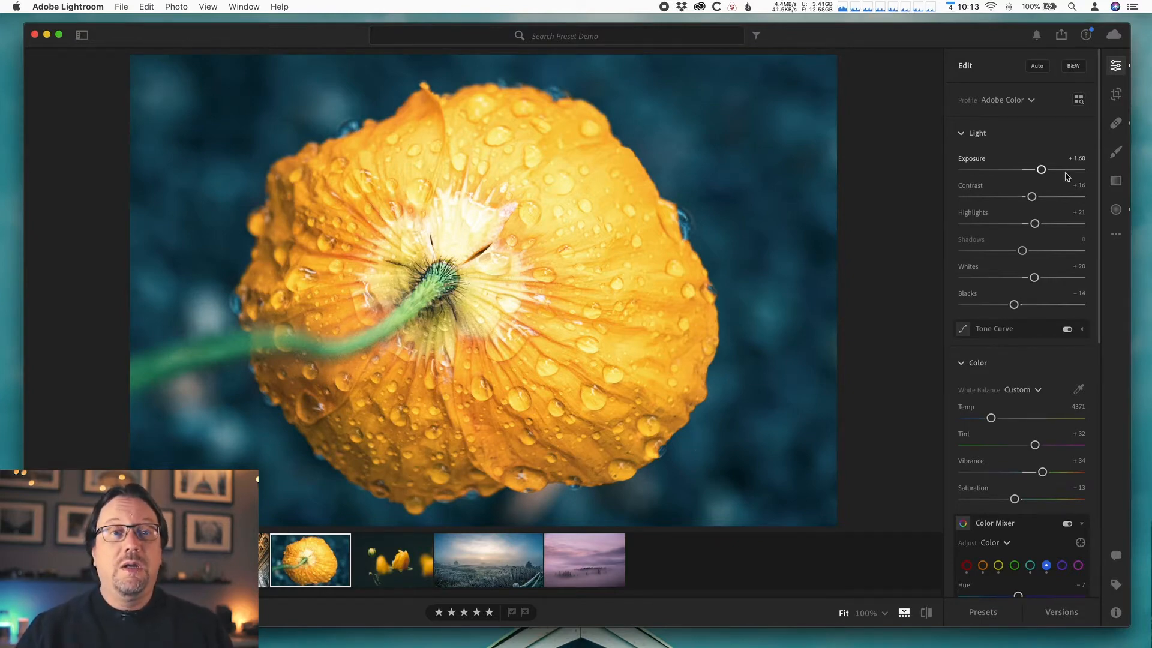
- Lower the flower photo's exposure to +0.93
left_click_drag(1043, 171, 1036, 170)
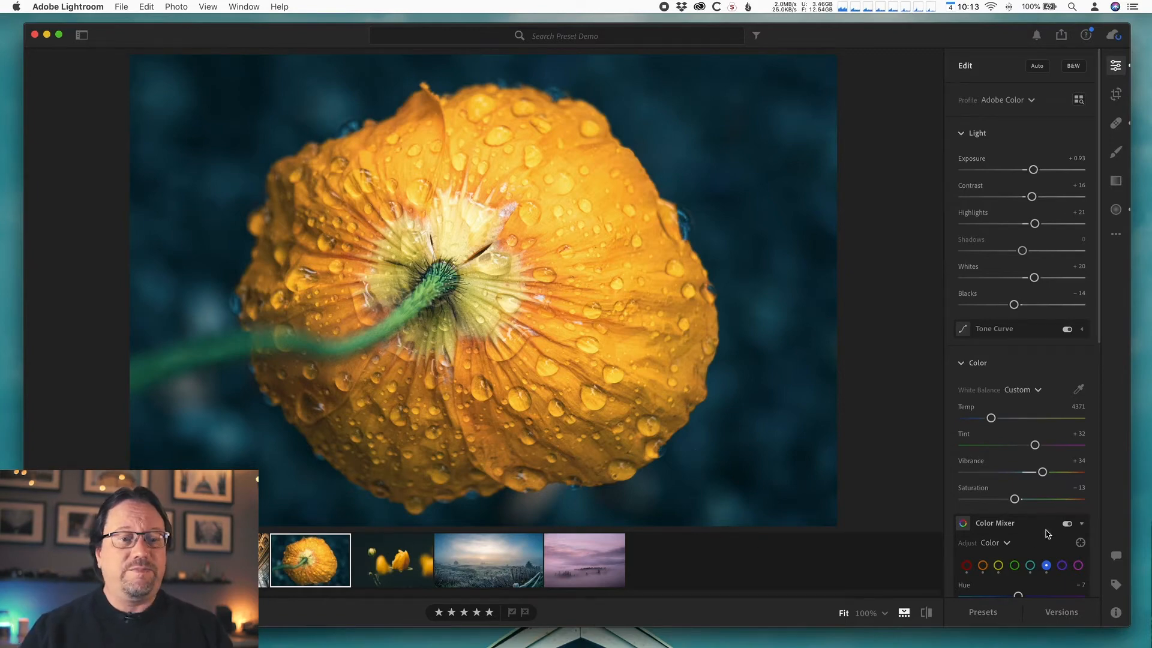
scroll(1041, 468, "down", 5)
scroll(1042, 450, "up", 5)
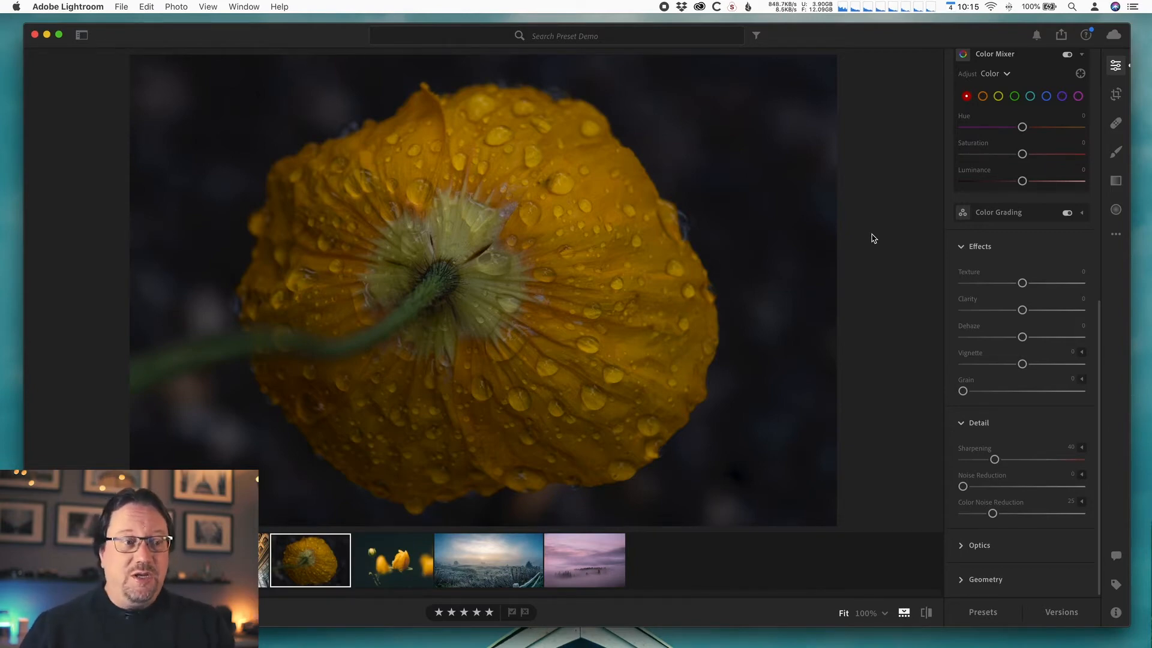
- Paste the copied edit settings onto the flower photo and lower its exposure to +0.87
key("super+v")
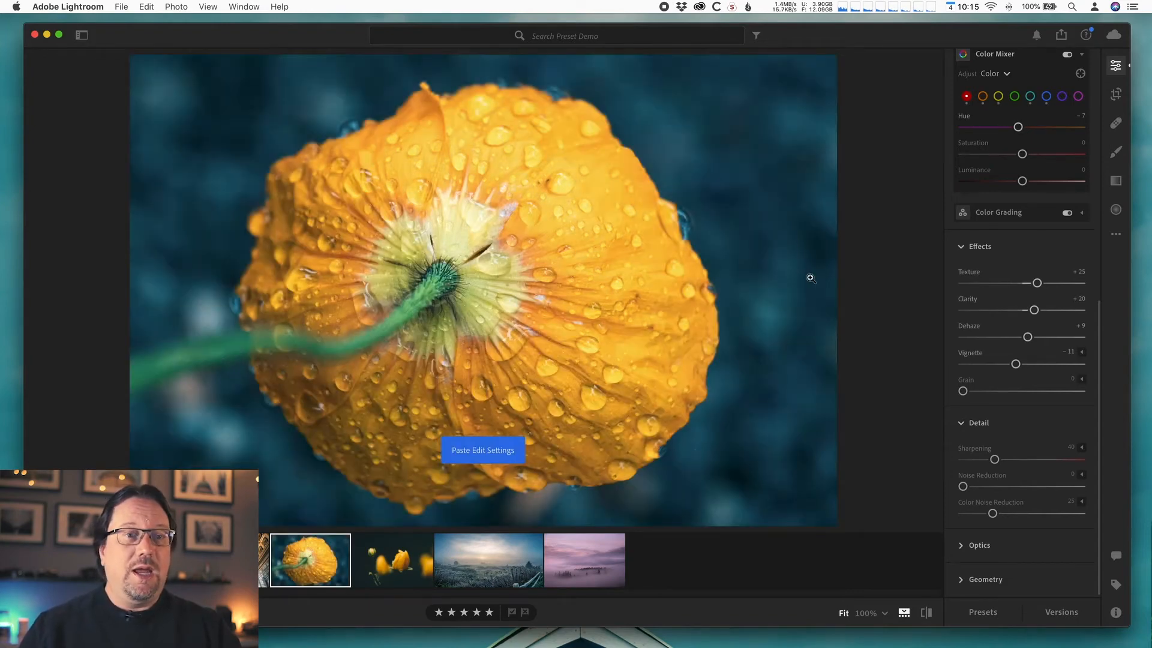
scroll(1079, 447, "up", 10)
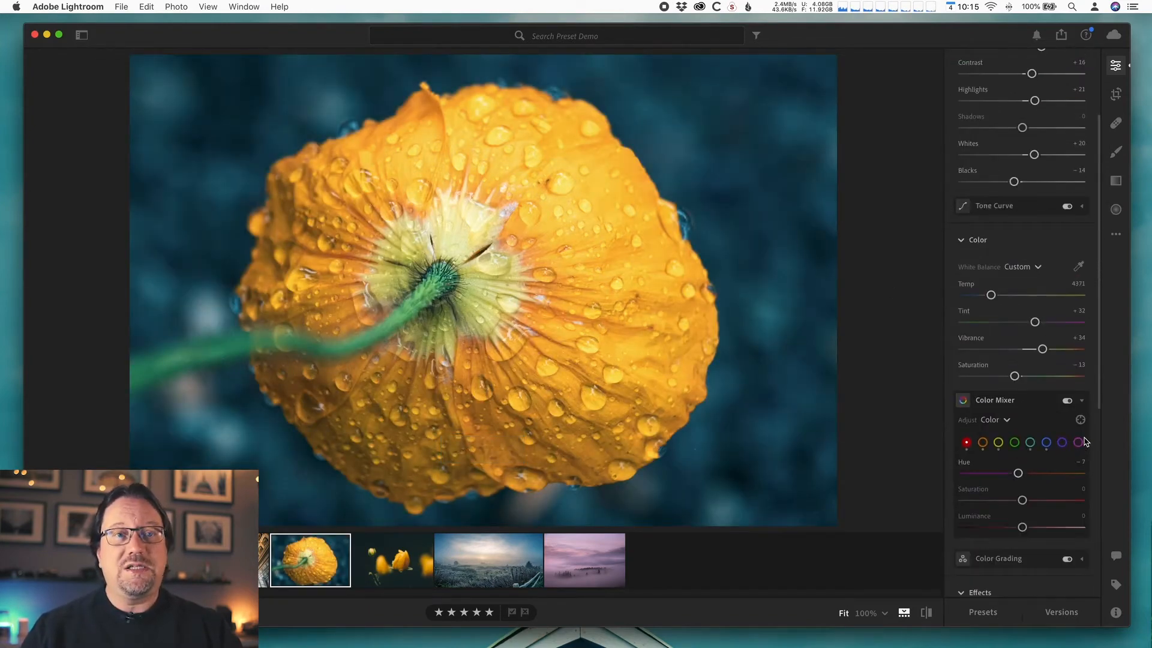
scroll(1083, 442, "up", 4)
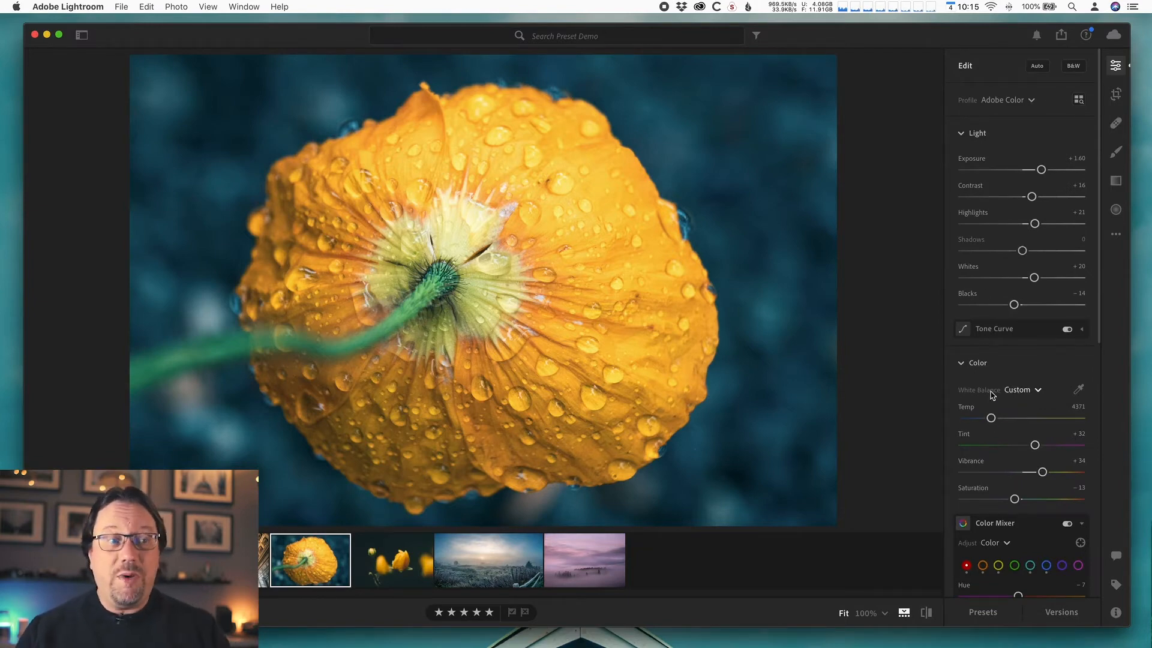
left_click_drag(1042, 170, 1032, 170)
- Raise the flower photo's white balance temperature to 5140
scroll(1039, 396, "down", 1)
scroll(1040, 396, "down", 3)
left_click_drag(992, 388, 1000, 388)
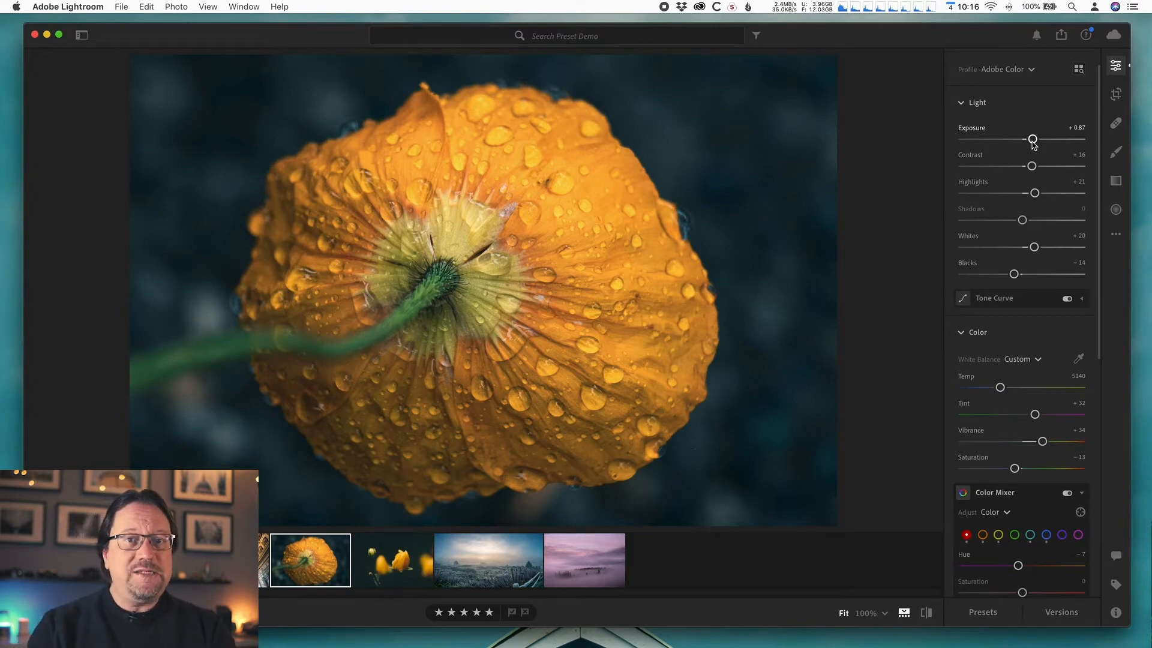
scroll(1044, 413, "up", 2)
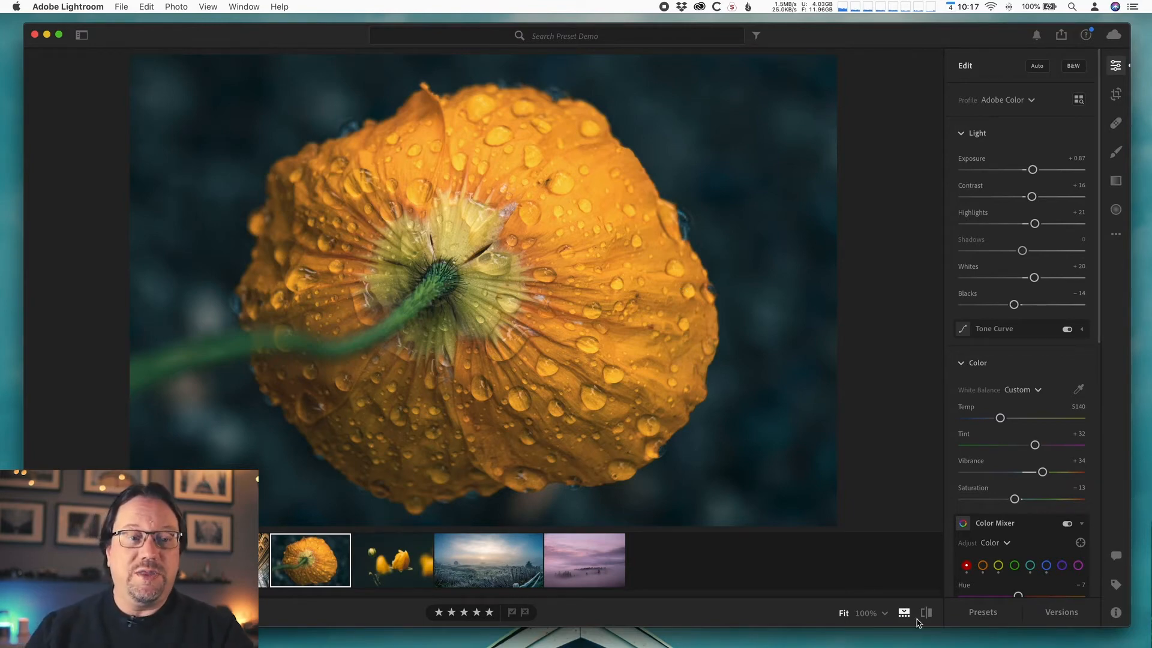
- Open the Presets panel, collapse the Creative group, and start creating a new preset
left_click(981, 619)
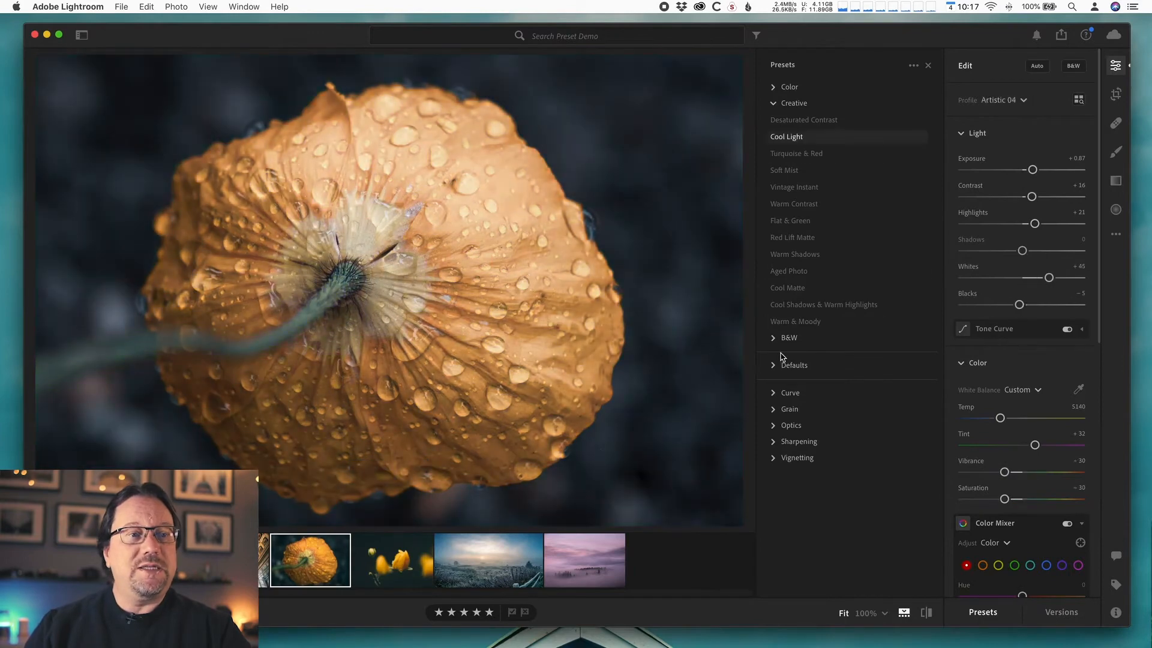
left_click(773, 103)
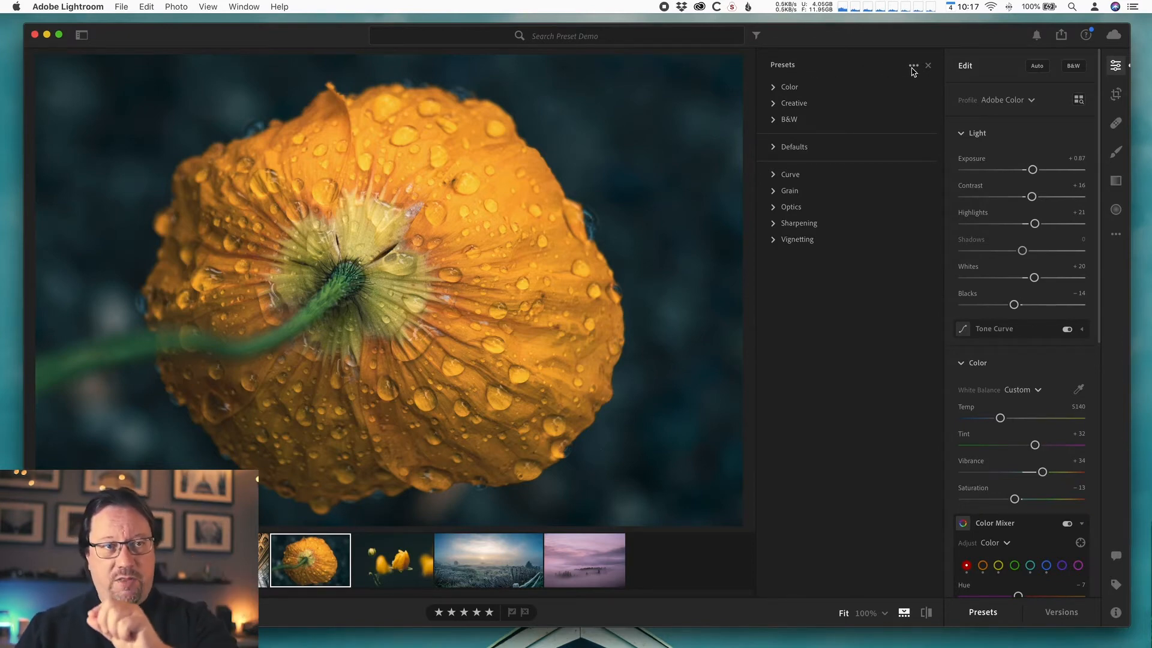
left_click(913, 66)
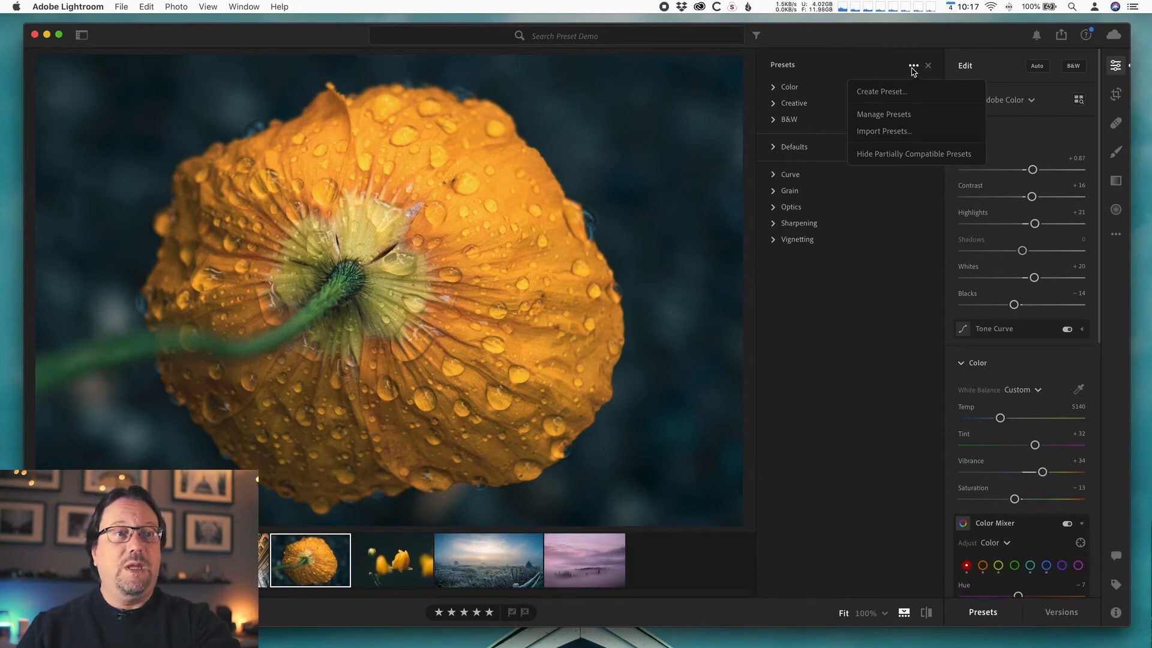
left_click(891, 98)
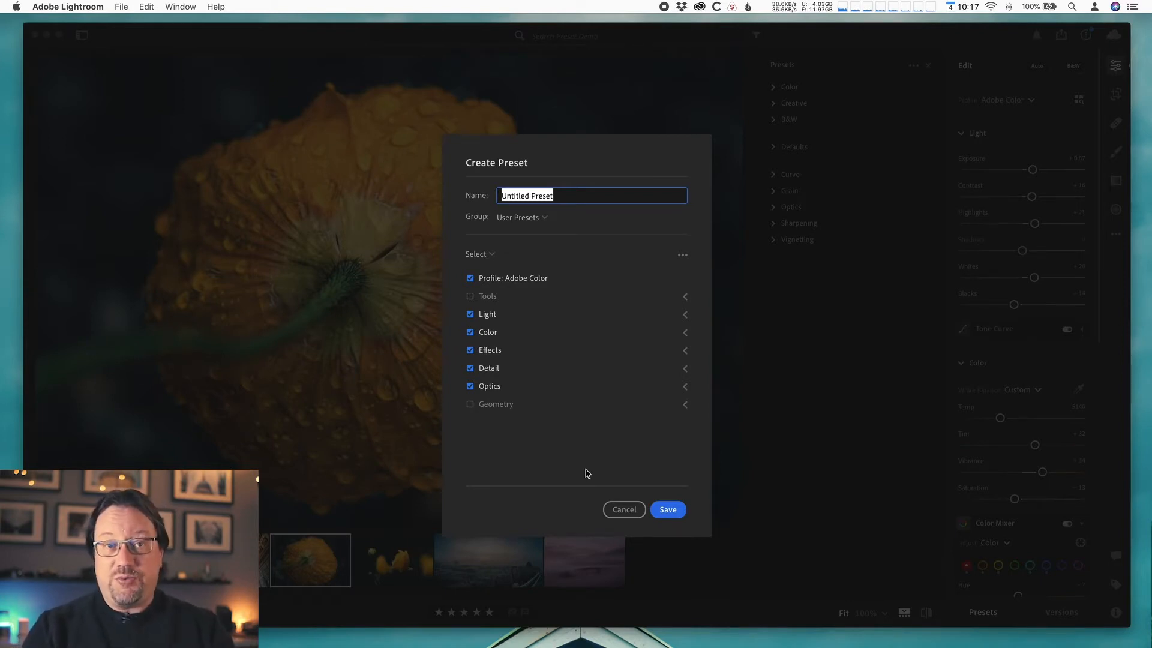
- Expand and collapse the Tools and Light categories to examine which settings the preset includes
left_click(586, 473)
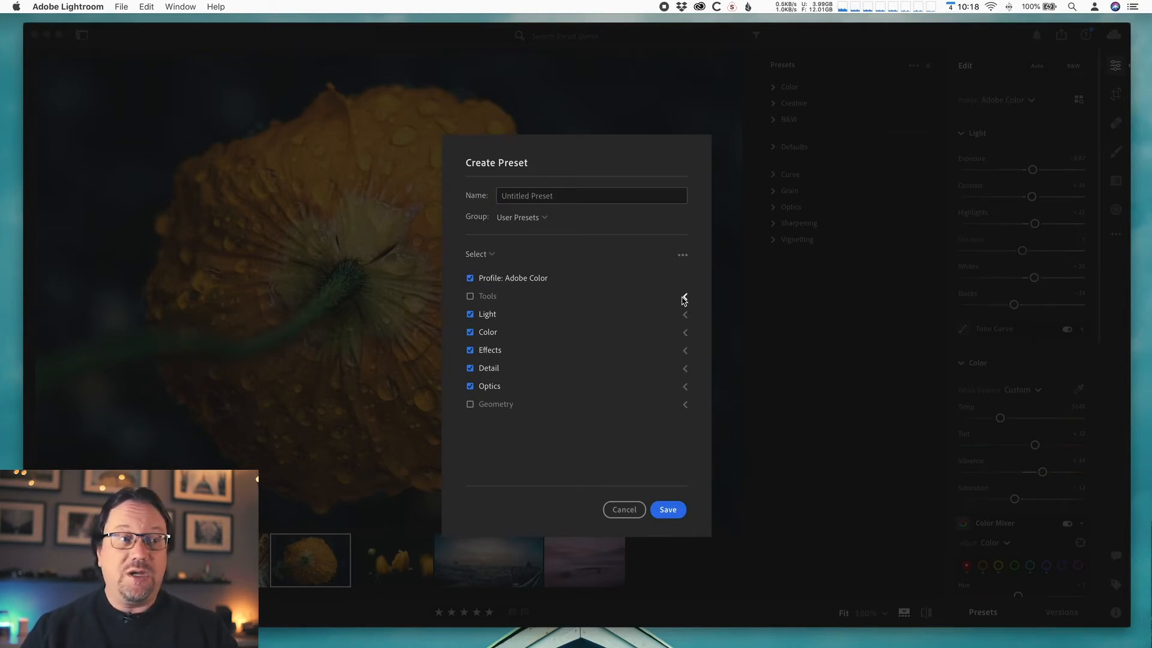
left_click(684, 298)
left_click(686, 350)
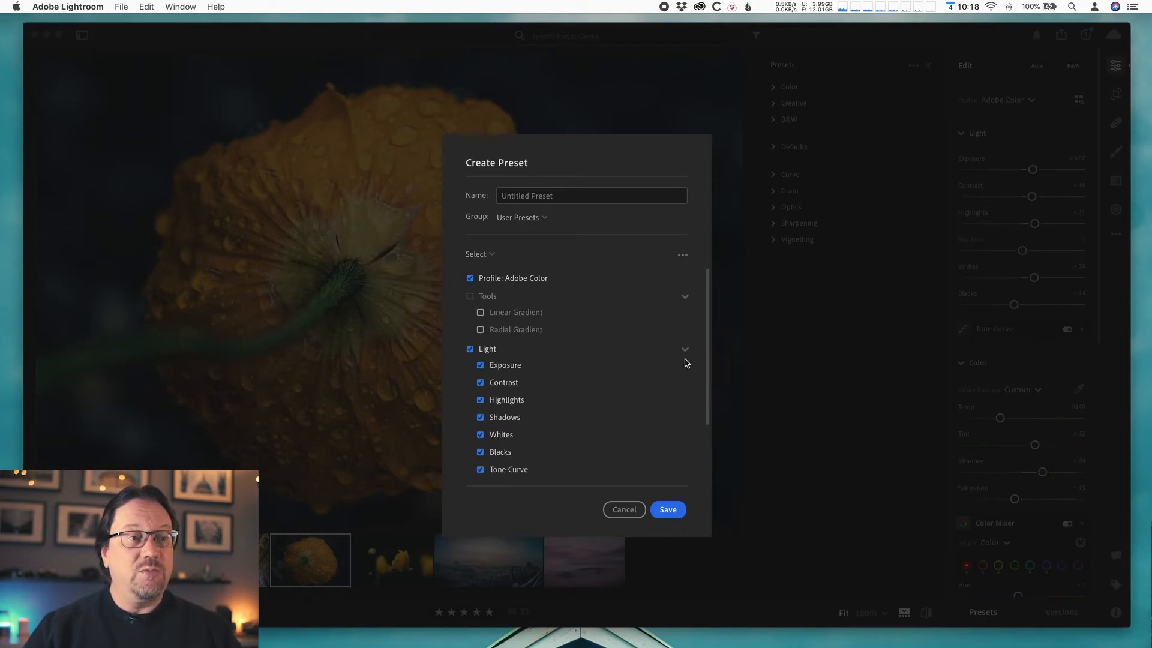
left_click(684, 352)
left_click(684, 298)
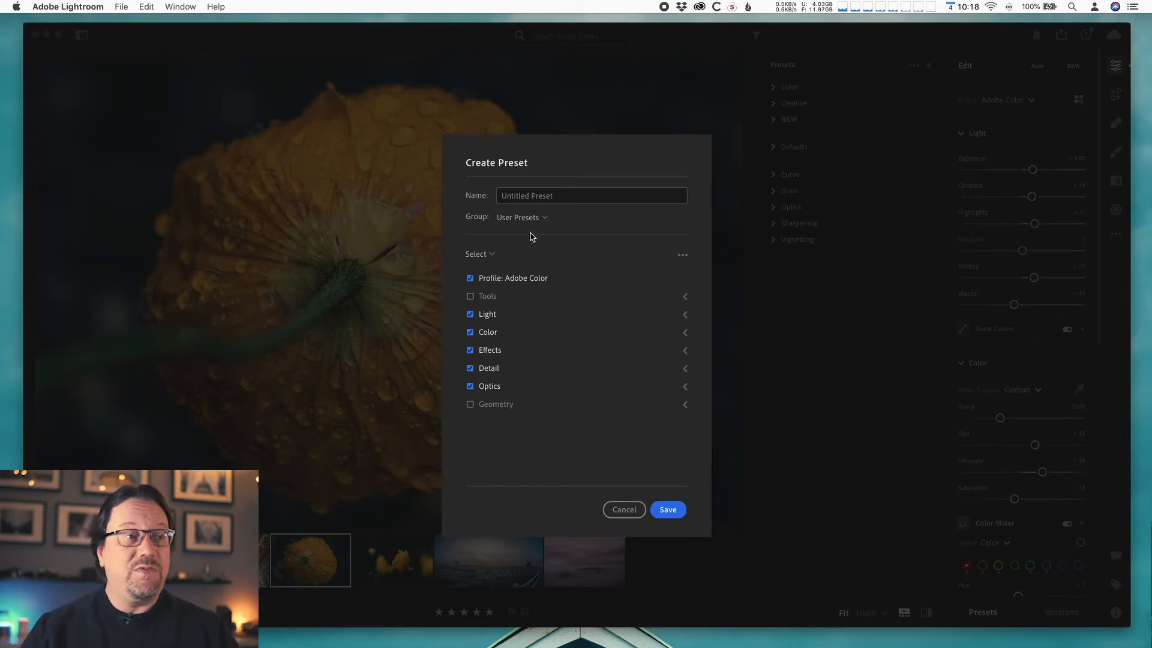
- Name the preset MWS Bright and Blue and save it
left_click(568, 195)
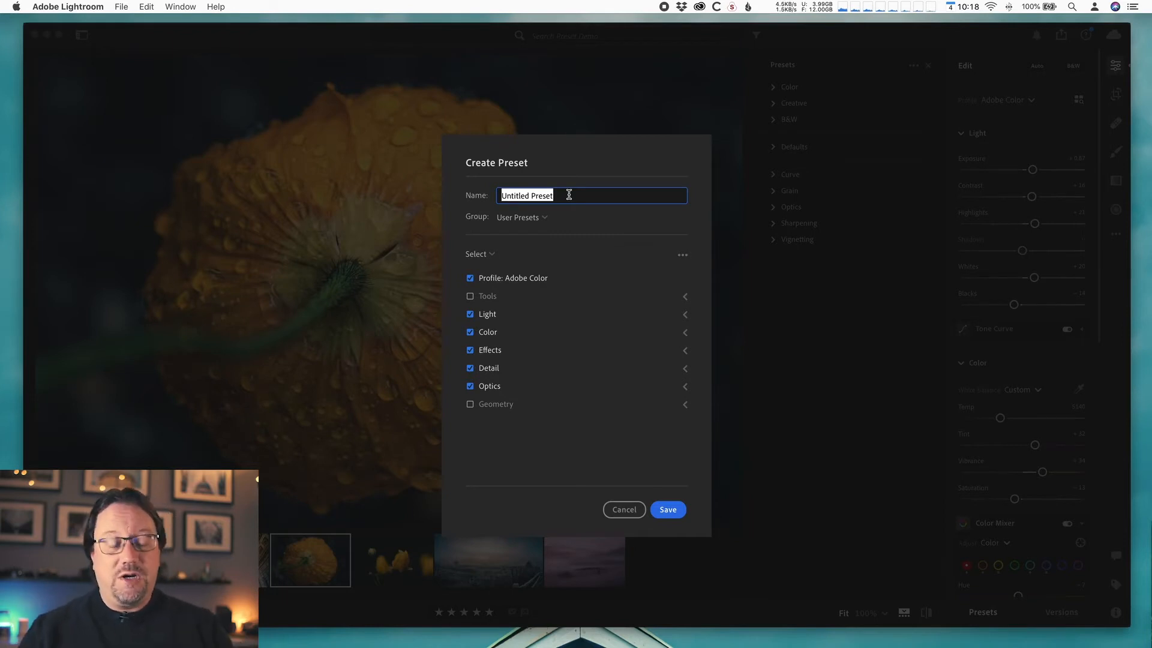
type("MWS")
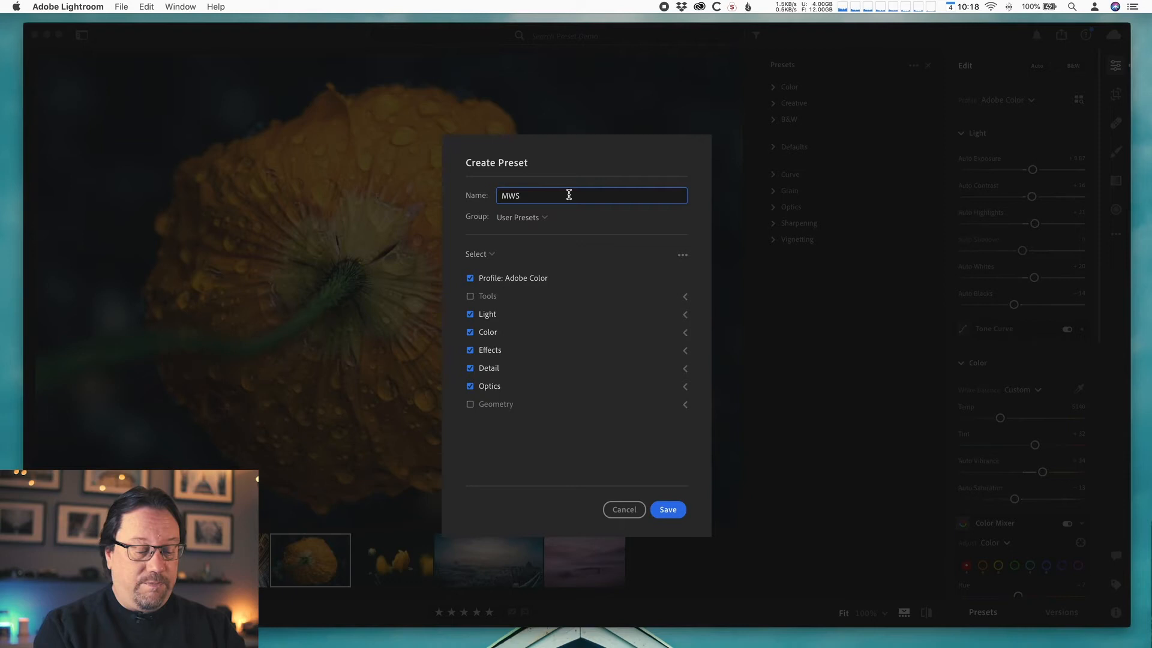
type("Br")
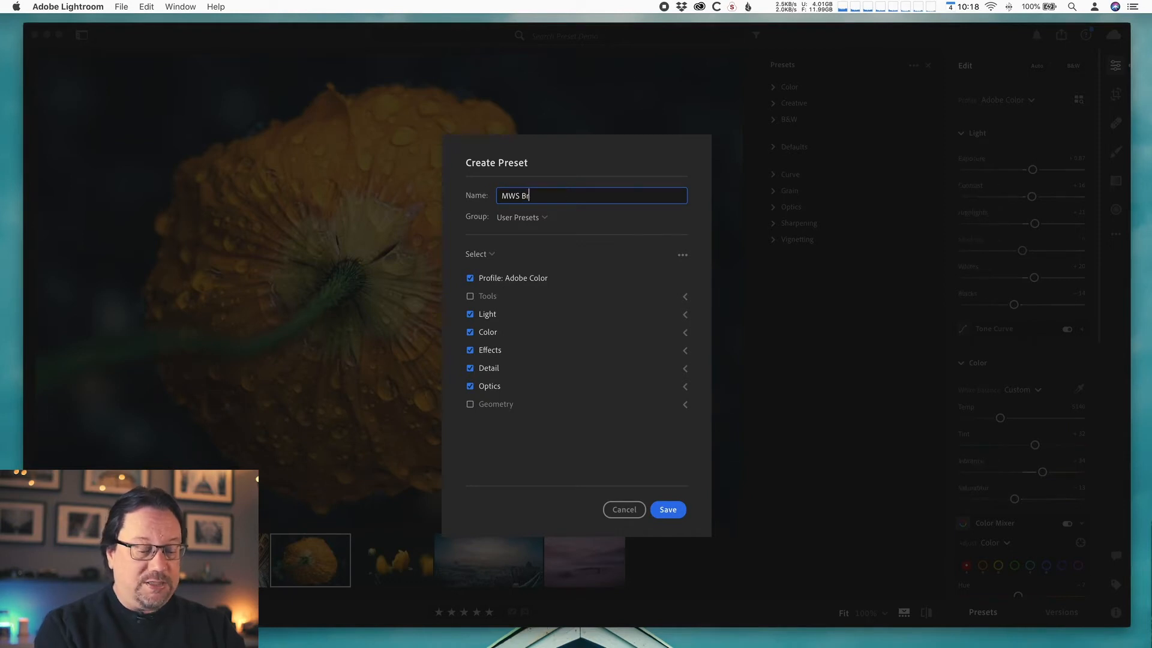
type("ight and Blue")
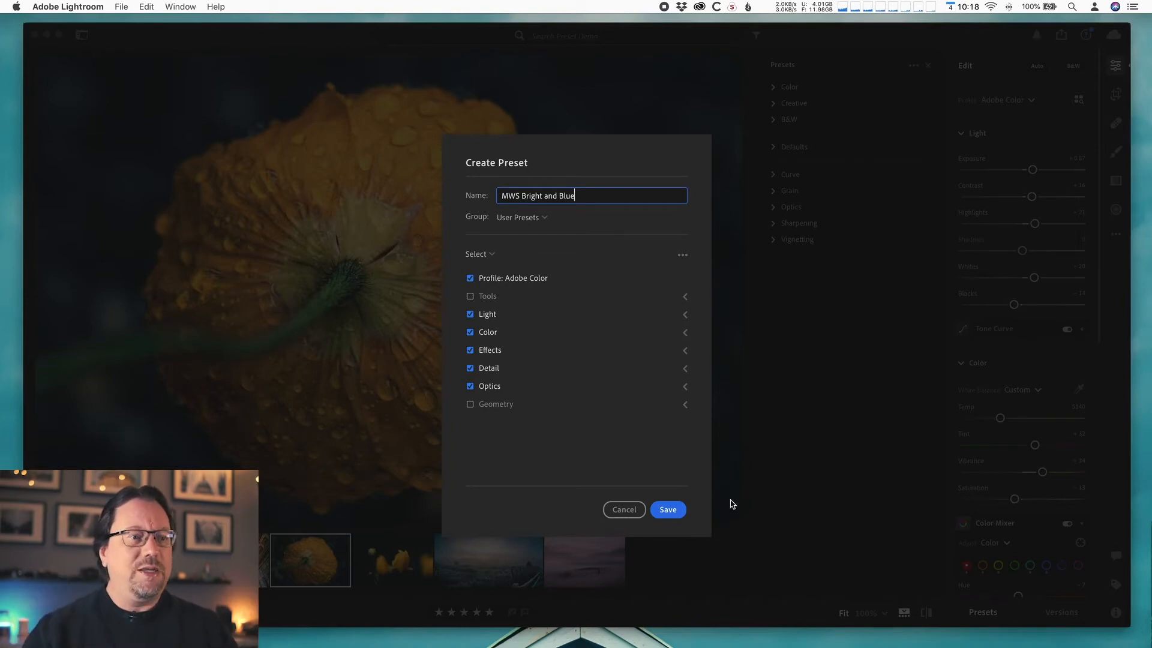
left_click(663, 513)
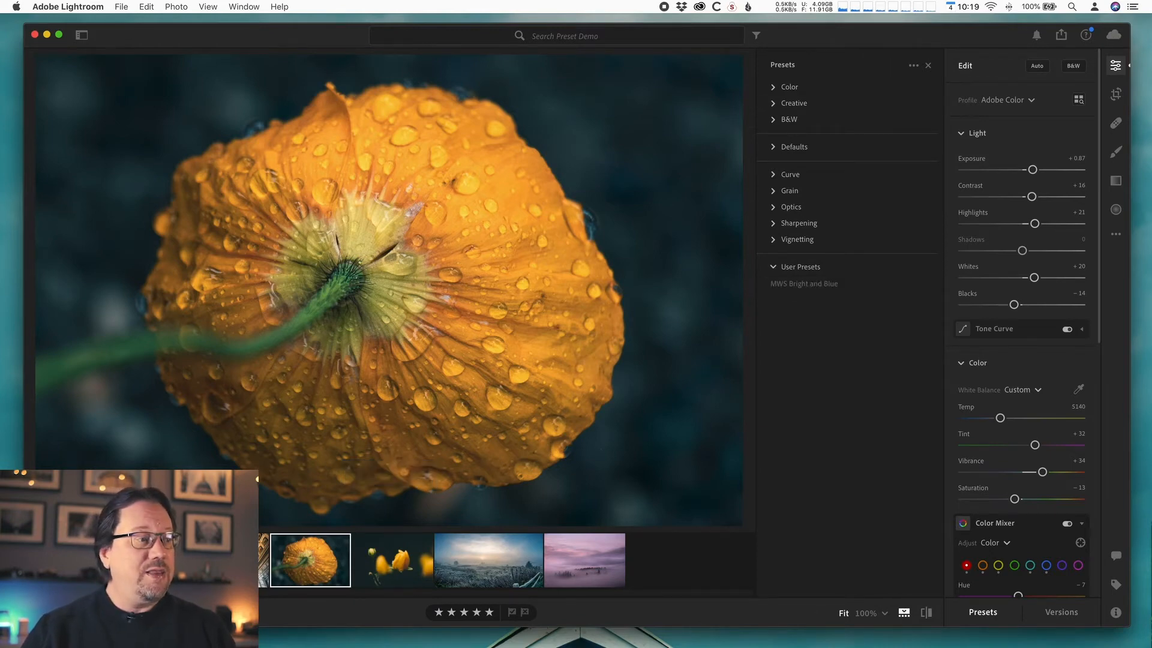
- Apply the MWS Bright and Blue preset to the tulip photo and undo it
left_click(401, 573)
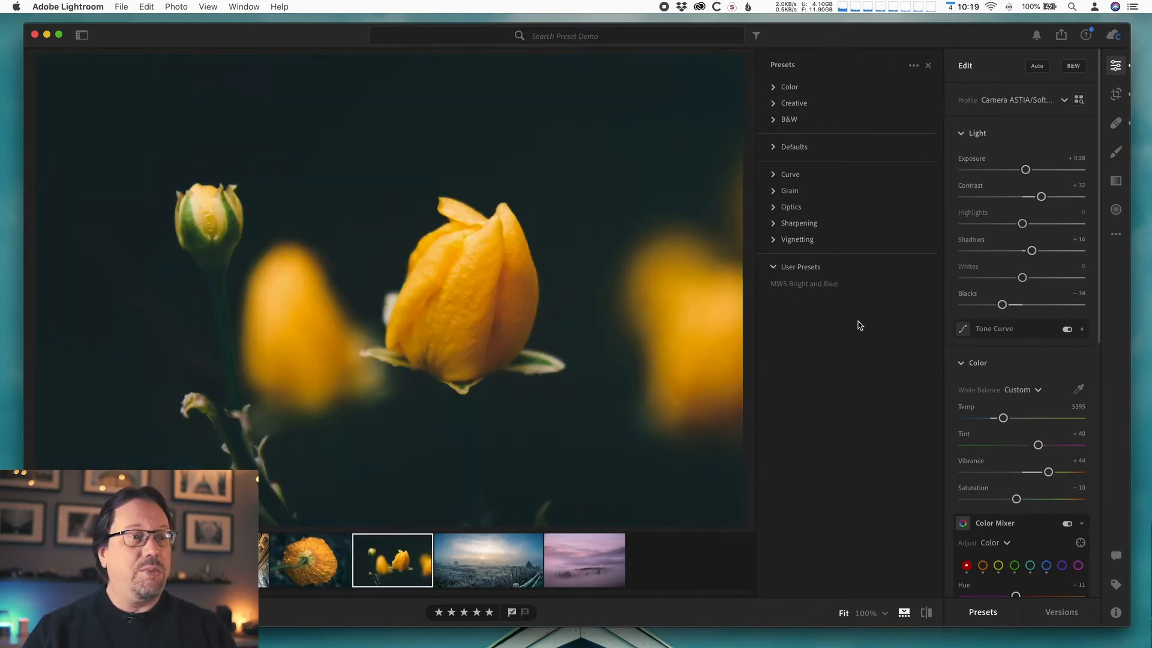
left_click(783, 284)
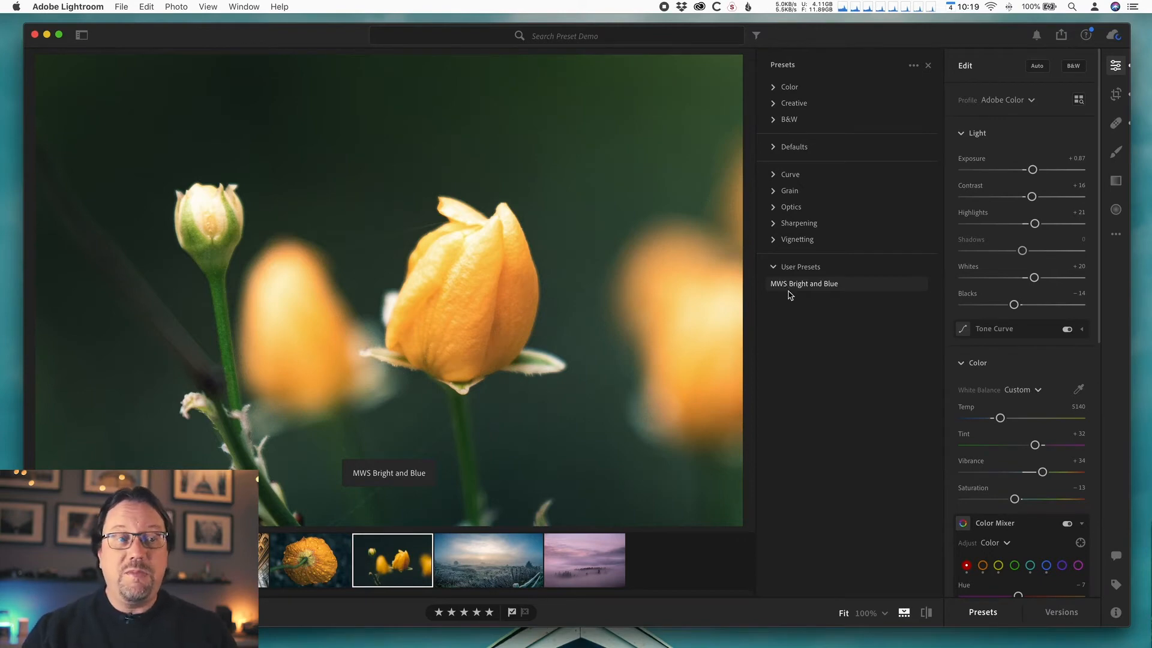
left_click(785, 285)
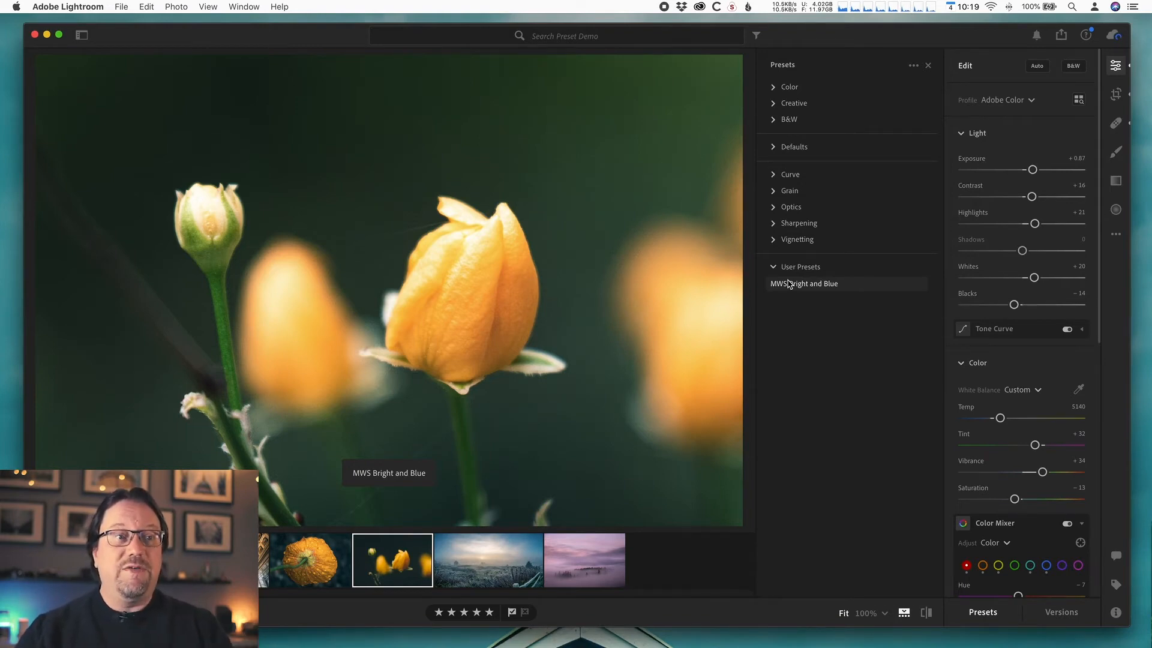
left_click(788, 284)
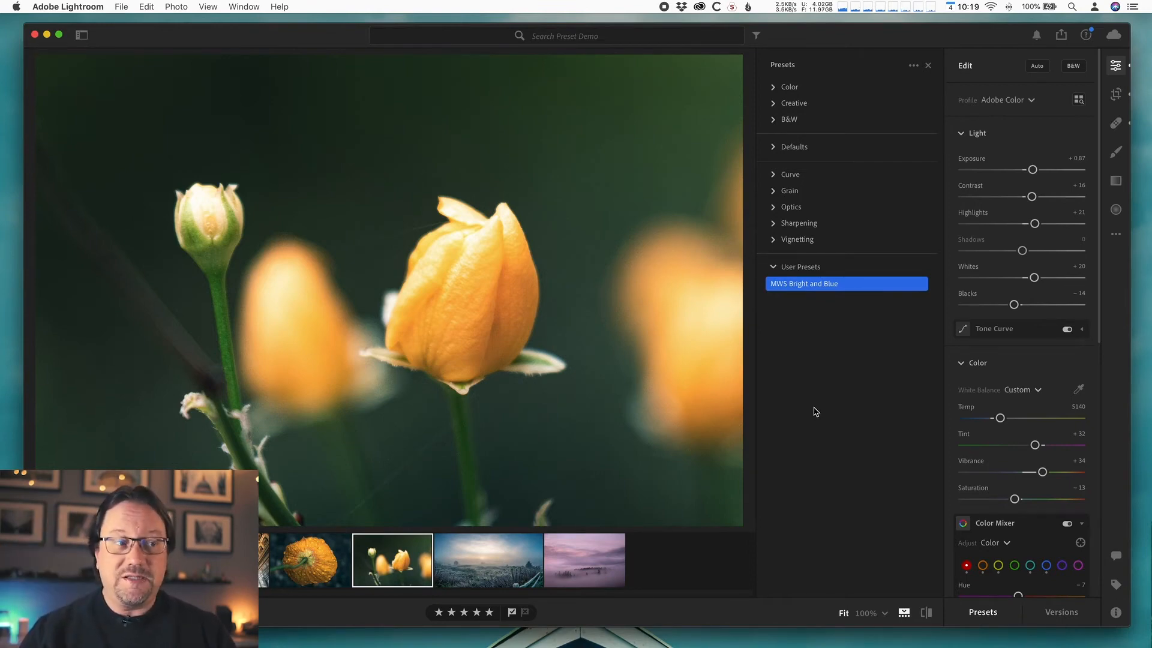
key("super+z")
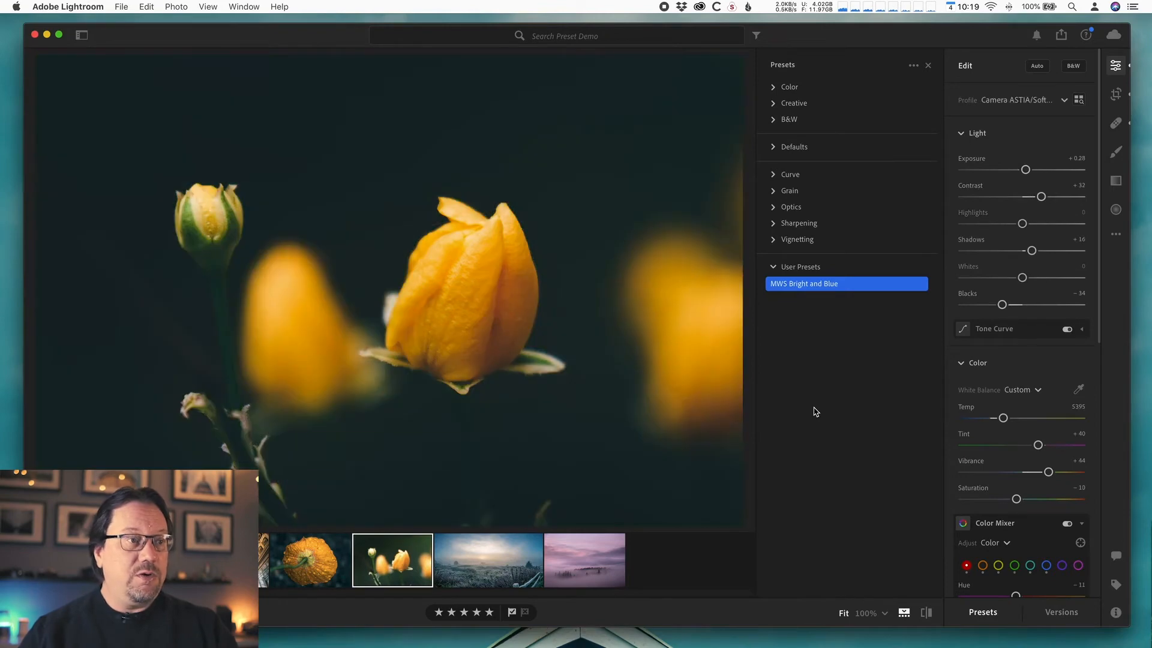
- Apply the MWS Bright and Blue preset to the foggy field photo and undo it
left_click(474, 571)
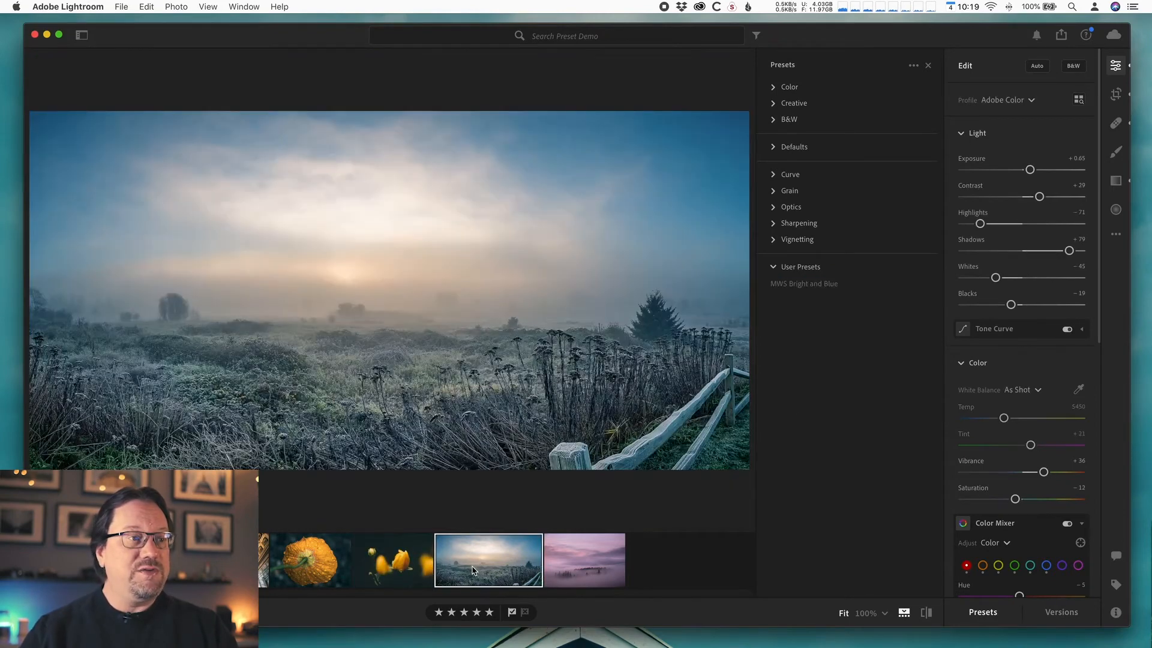
left_click(824, 285)
left_click(823, 286)
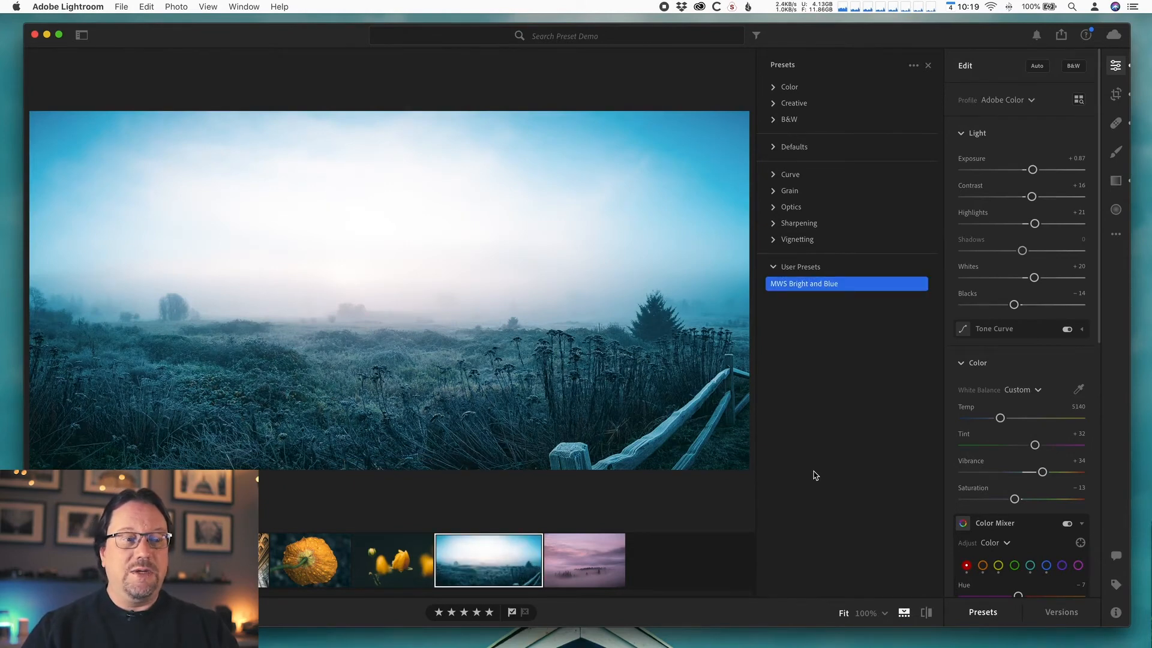
key("super+z")
- Apply the MWS Bright and Blue preset to the purple fog photo and undo it
left_click(582, 561)
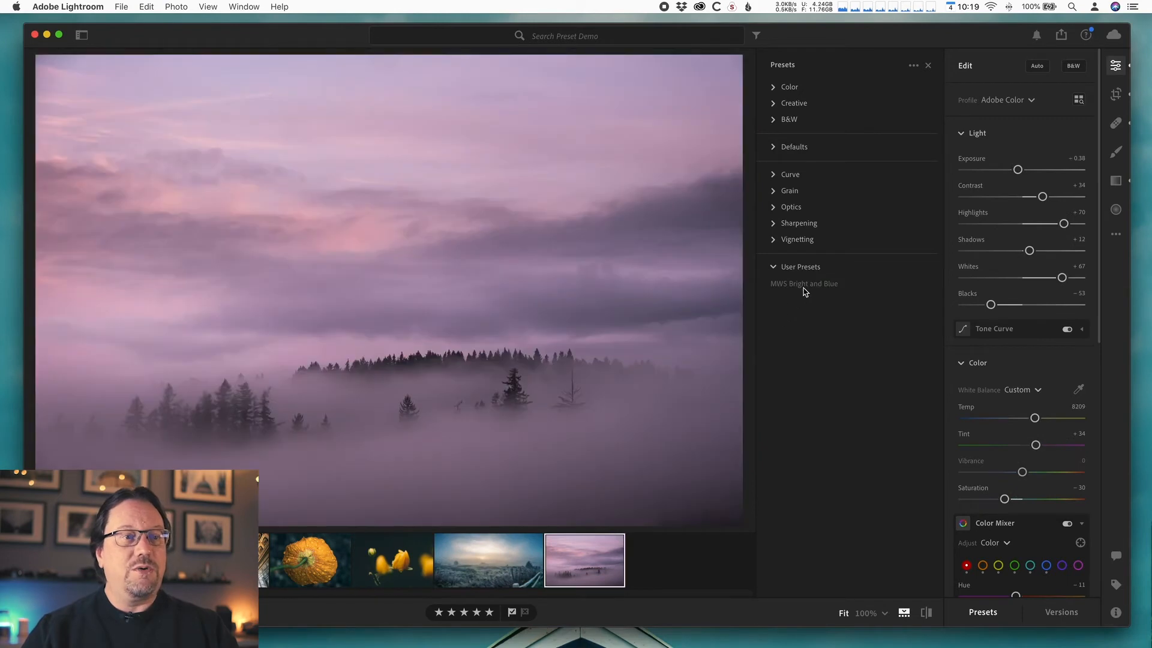
left_click(804, 285)
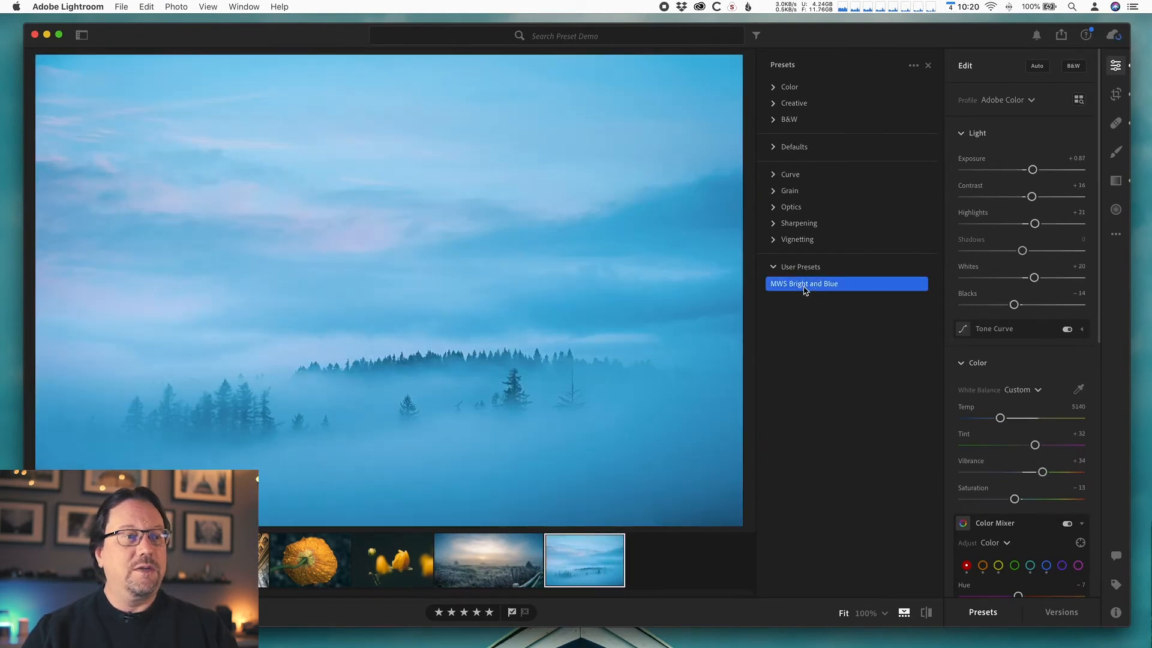
key("super+z")
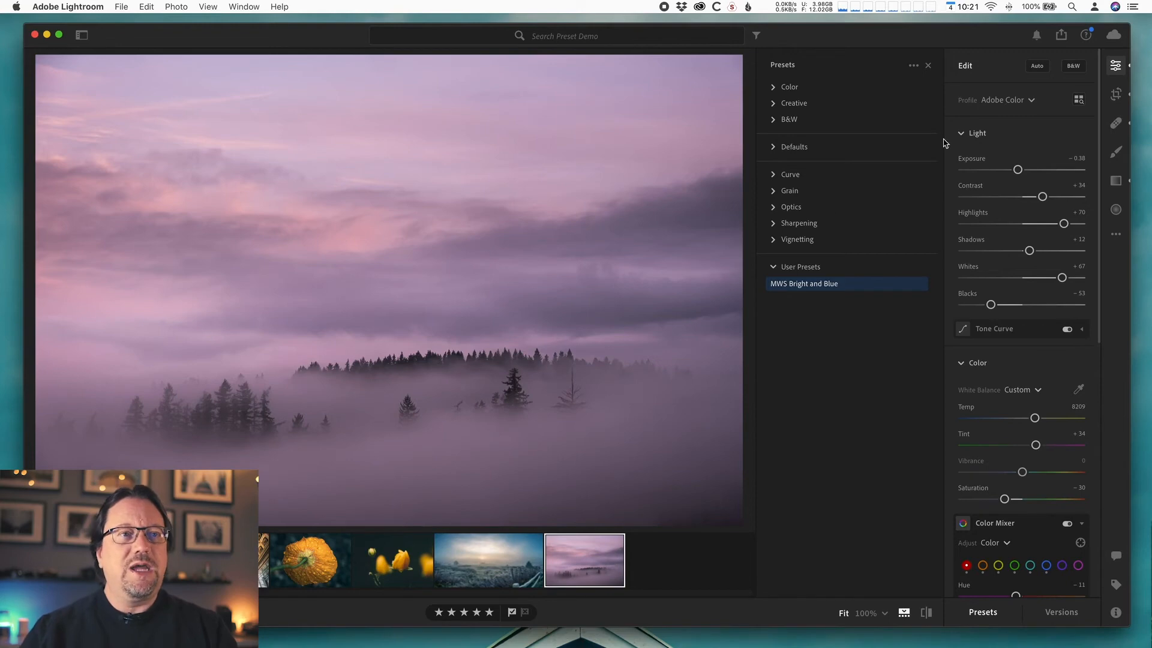
- Import all presets from the FreeLightroomPresets.co2 folder on the Desktop
left_click(913, 66)
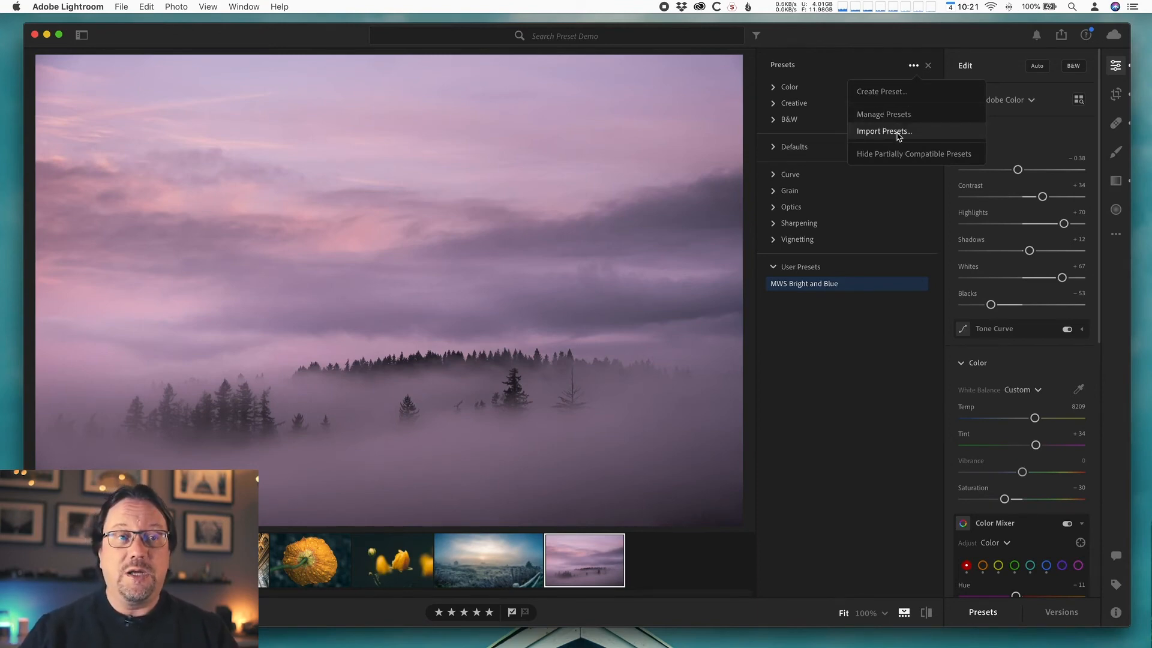
left_click(885, 131)
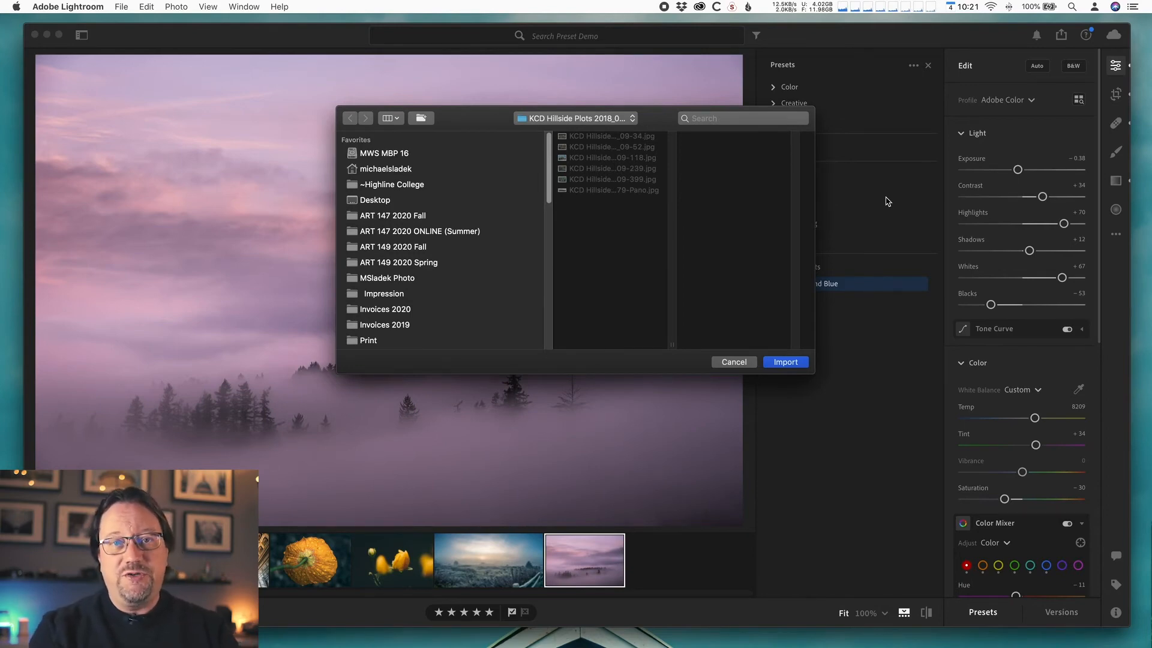
left_click(391, 201)
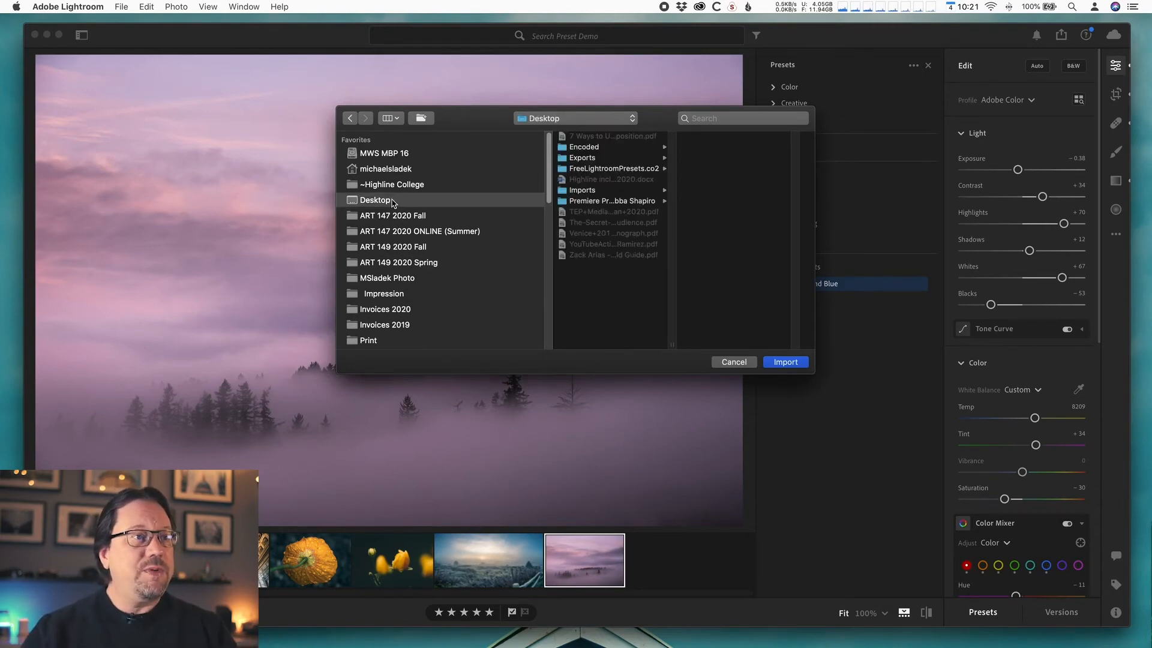
left_click(622, 171)
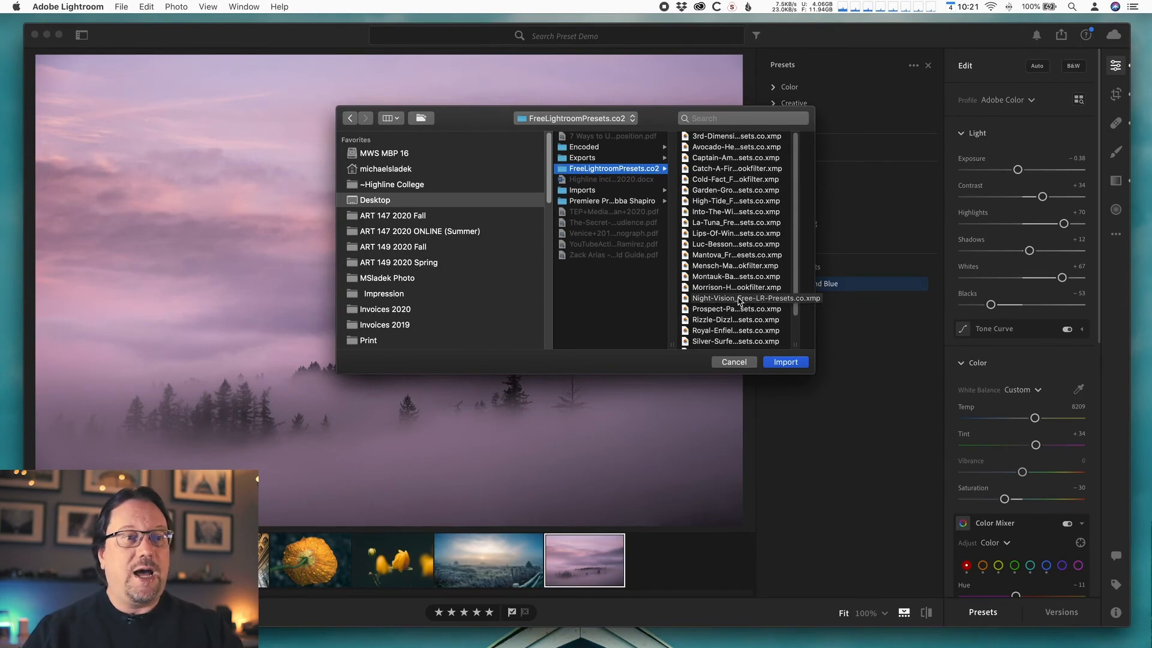
key("super+a")
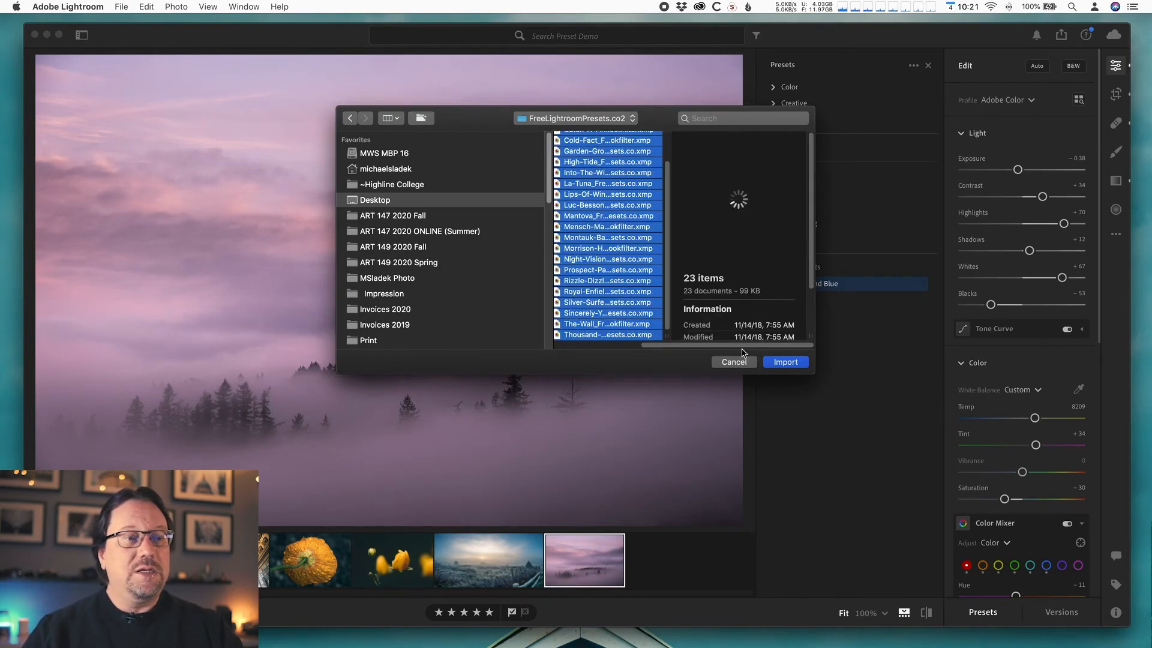
left_click_drag(736, 346, 612, 343)
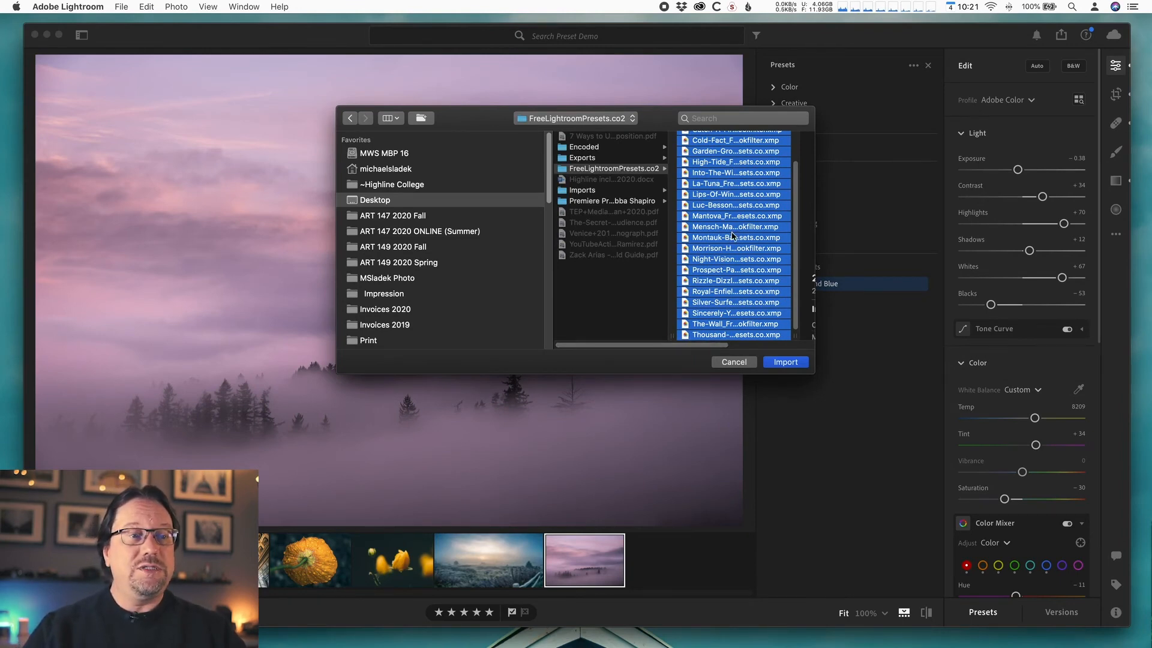
left_click(781, 363)
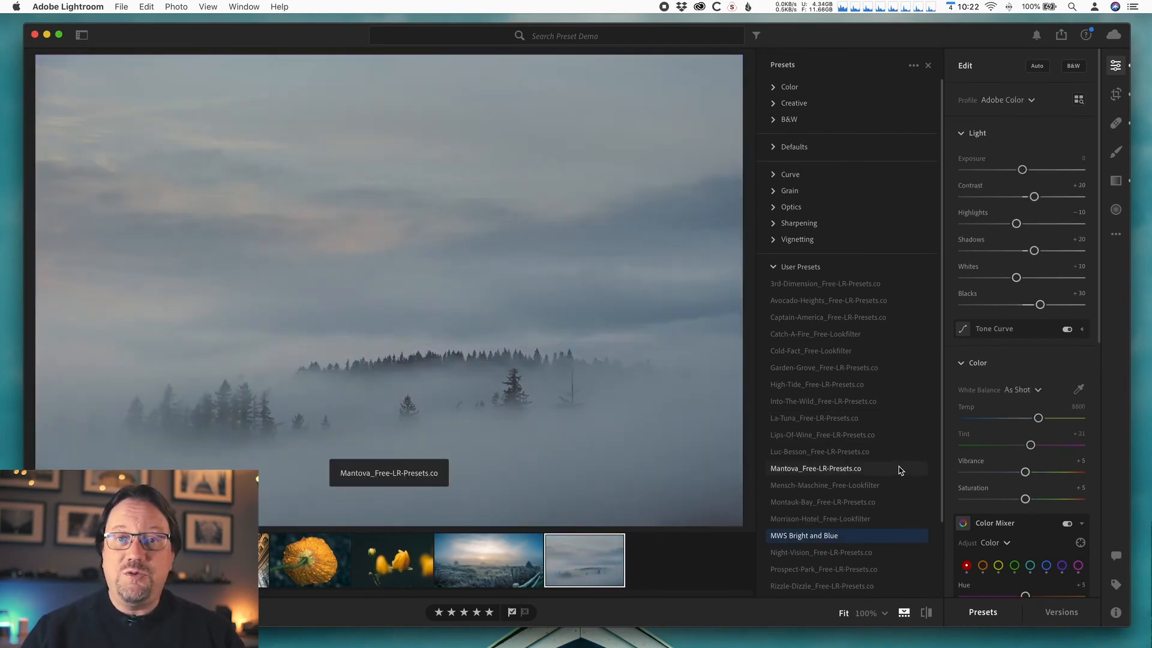
- Apply the Rizzle-Dizzle_Free-LR-Presets.co preset to the purple fog photo and review the tone curve and other edit settings it changes
scroll(898, 468, "down", 3)
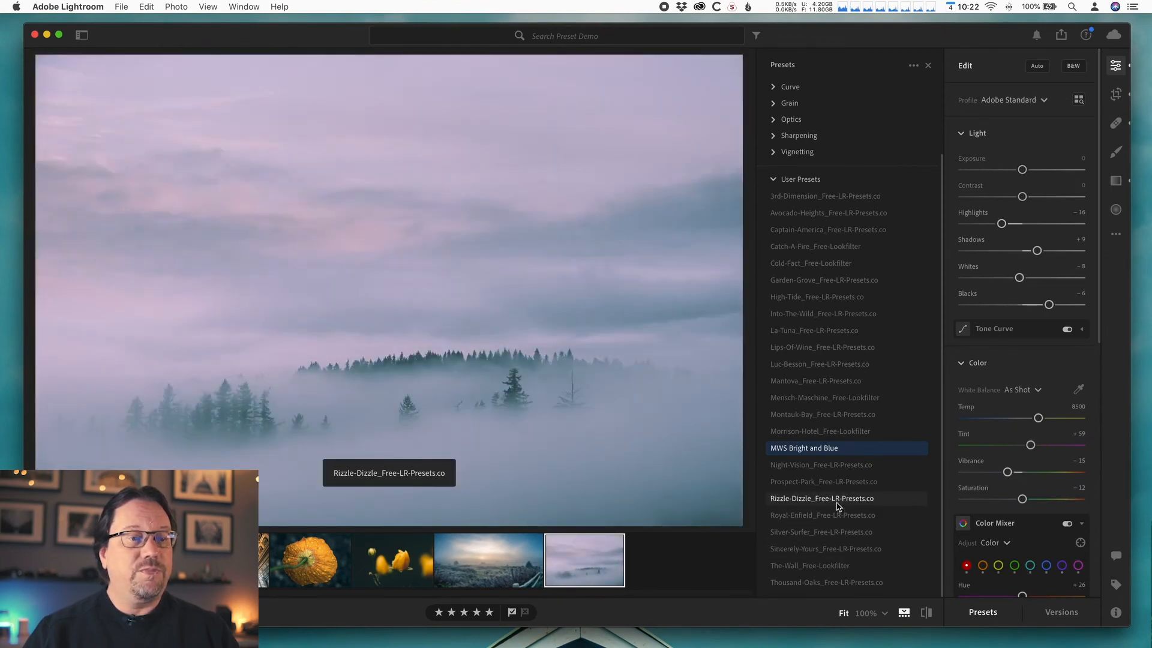
left_click(838, 506)
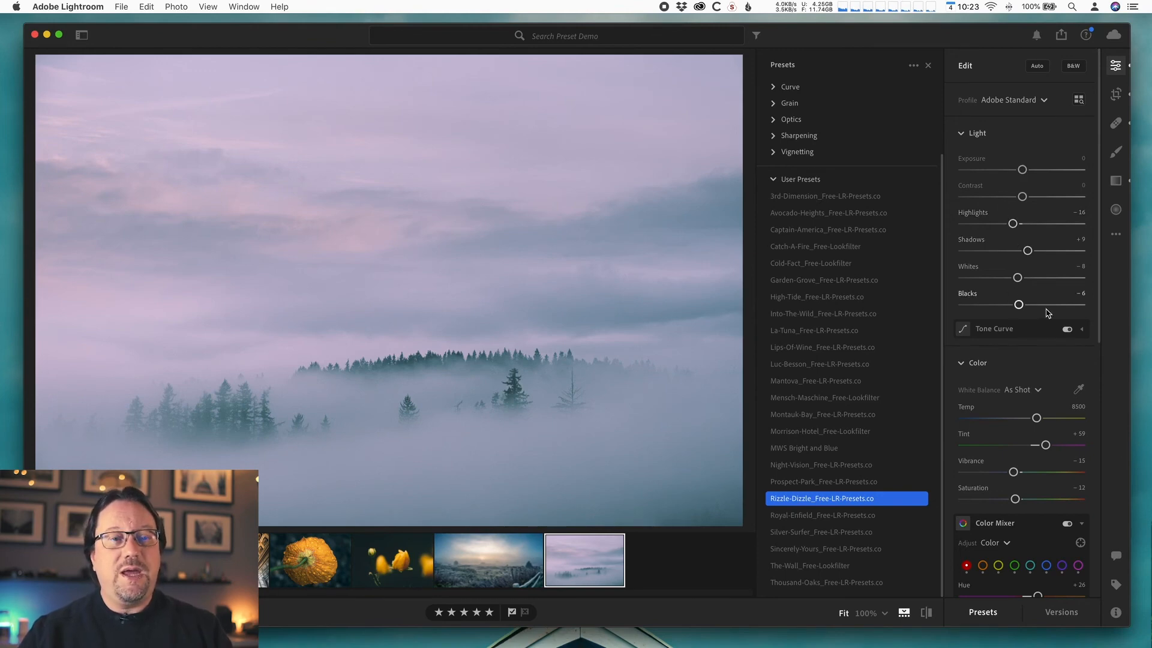
left_click(1083, 333)
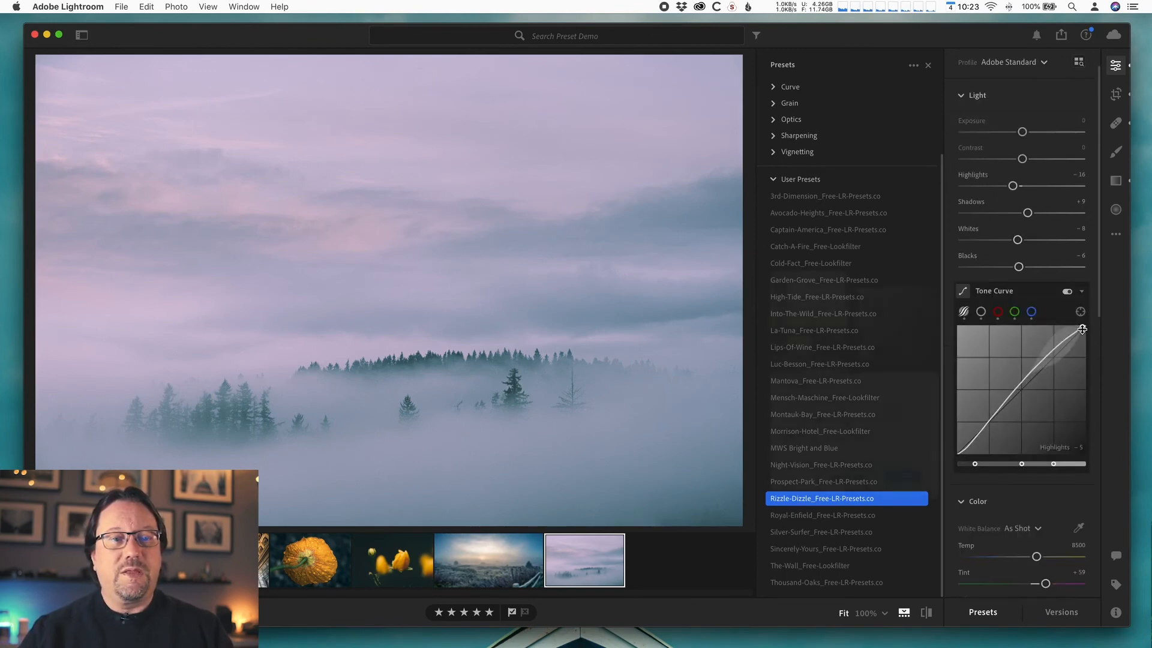
left_click(1083, 292)
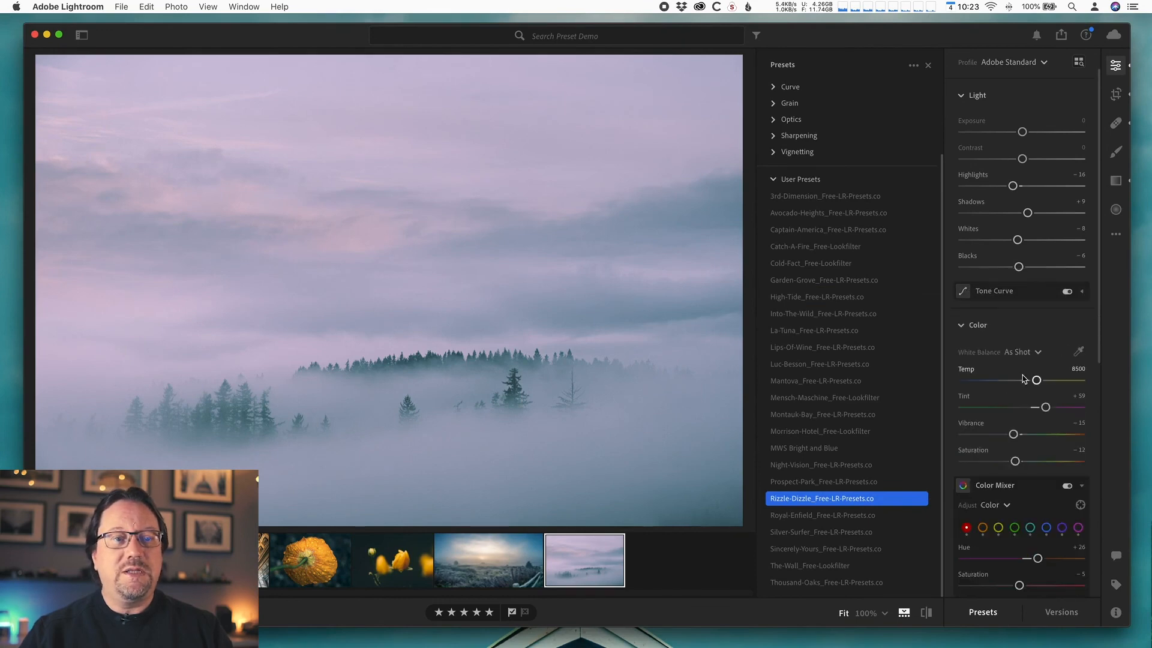
scroll(995, 451, "down", 5)
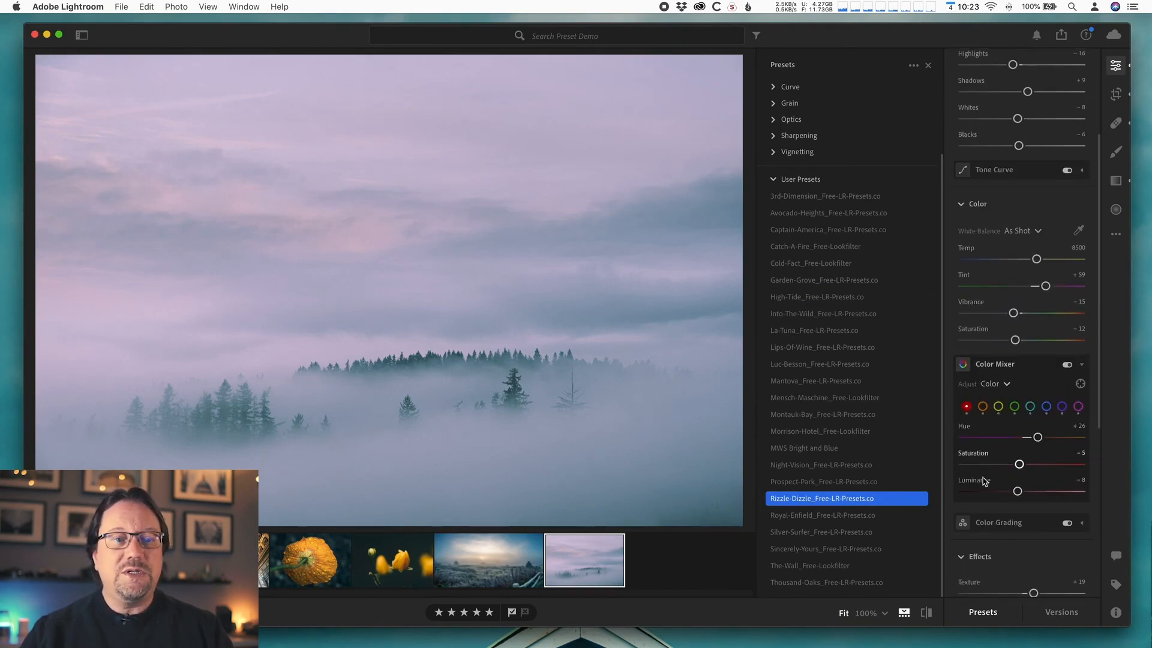
scroll(1023, 471, "down", 3)
scroll(1025, 471, "down", 3)
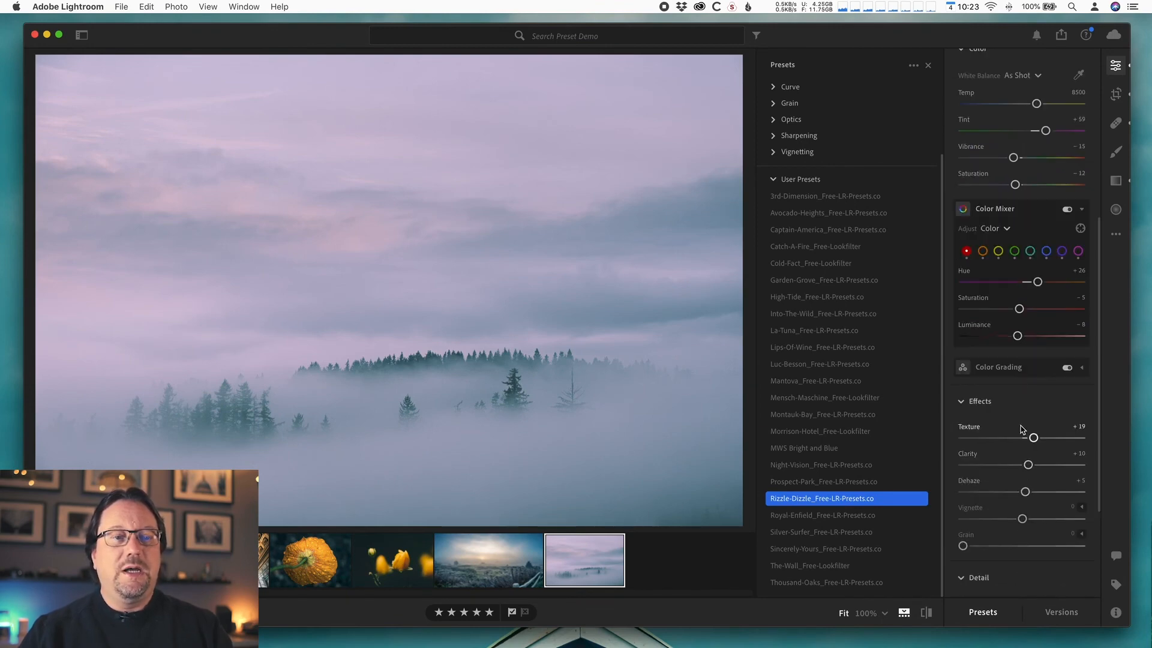
scroll(1034, 465, "down", 5)
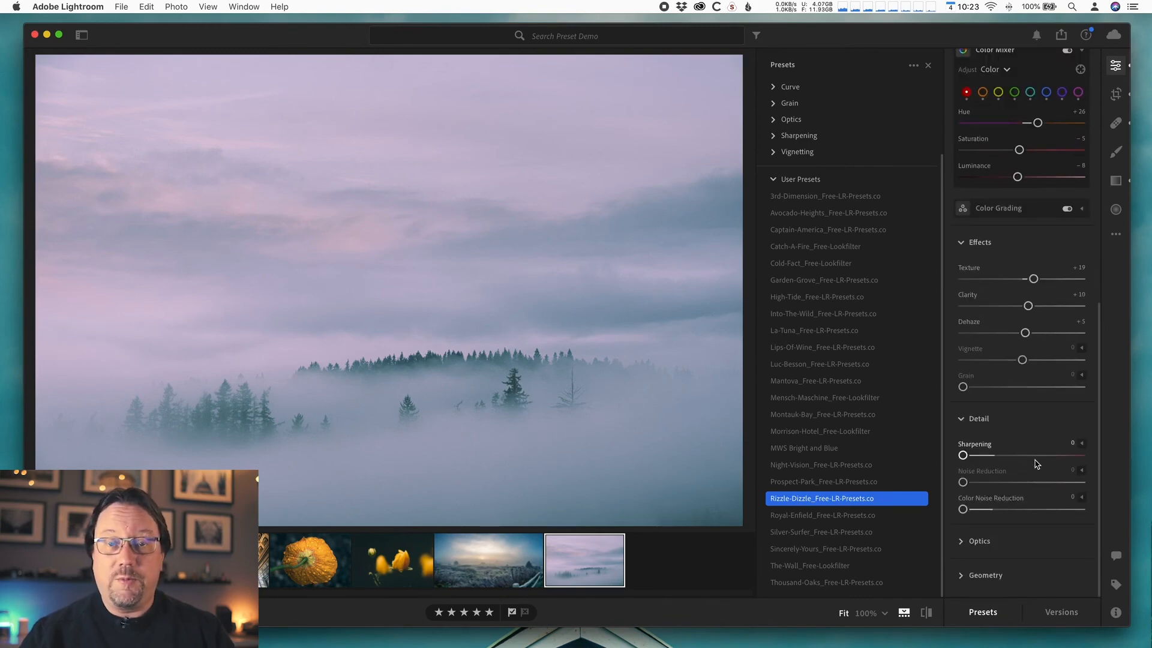
scroll(1036, 464, "up", 15)
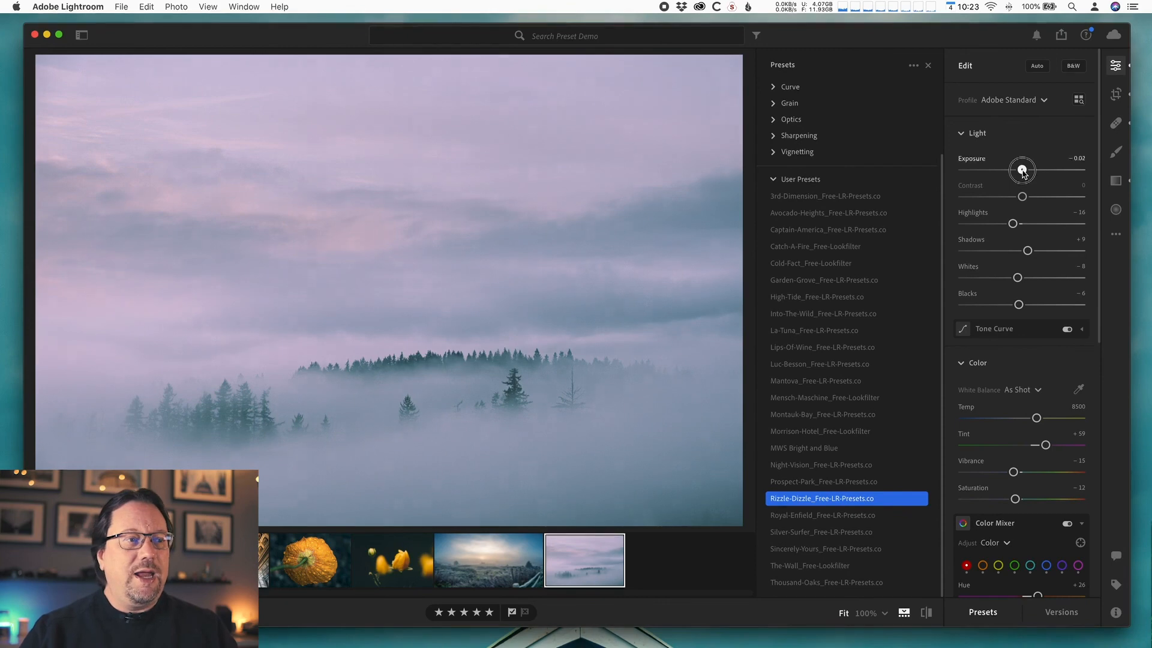
- Tweak the Light settings: Exposure to -0.24, Whites to +14 and Highlights to +5
left_click_drag(1023, 172, 1021, 172)
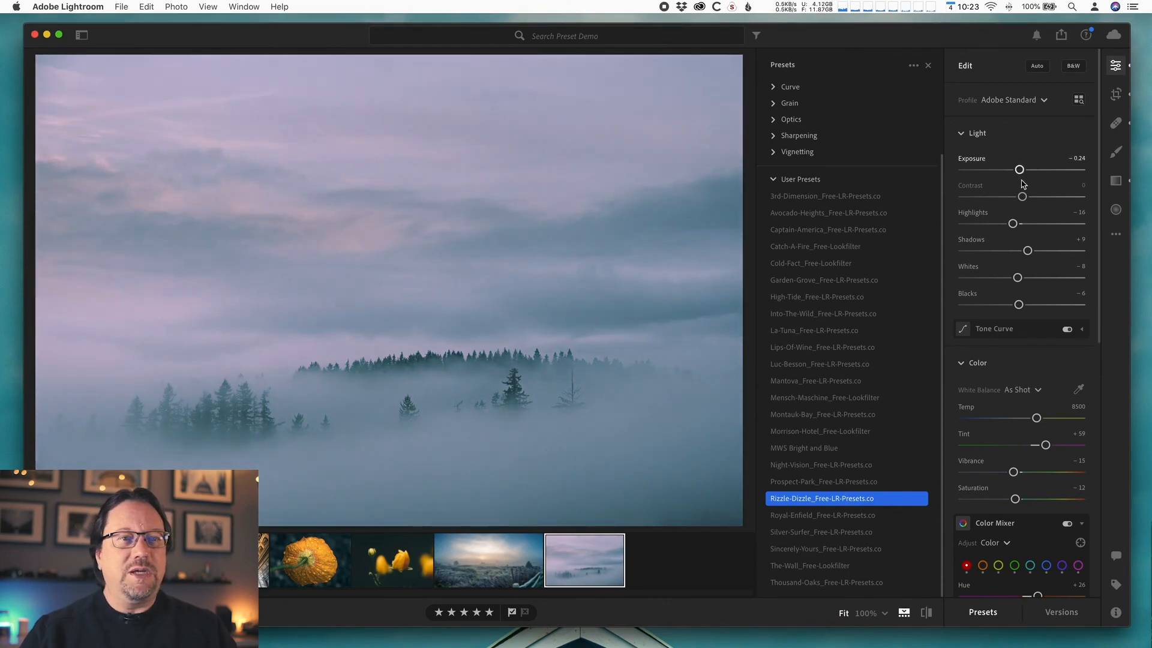
left_click_drag(1019, 279, 1029, 278)
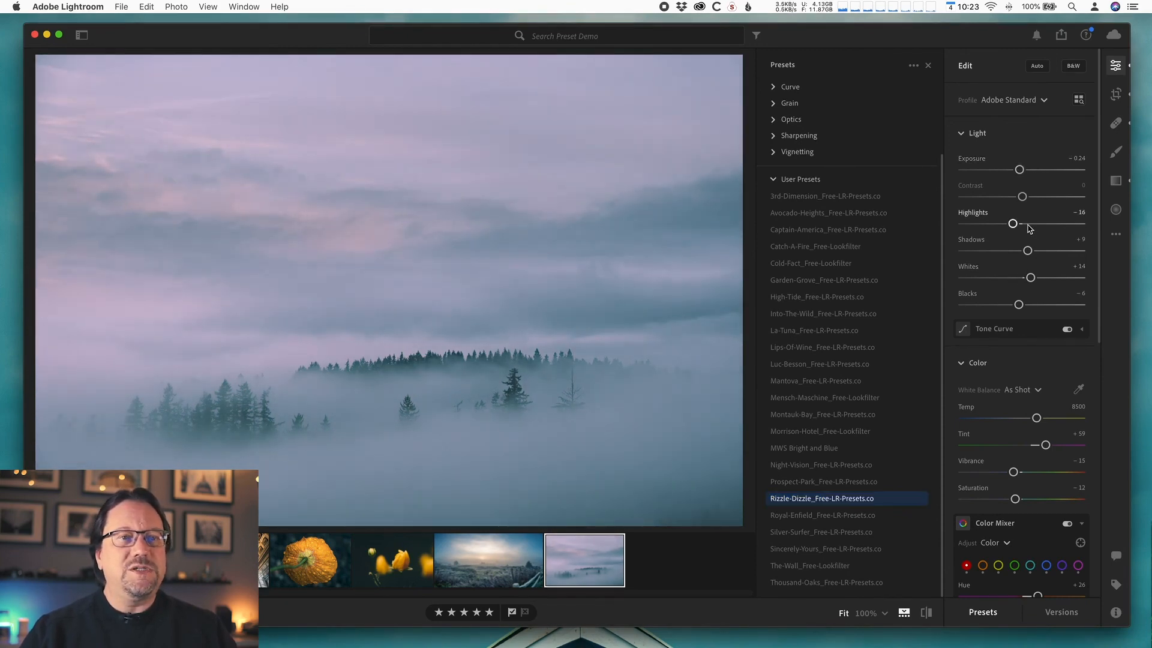
left_click_drag(1012, 223, 1024, 223)
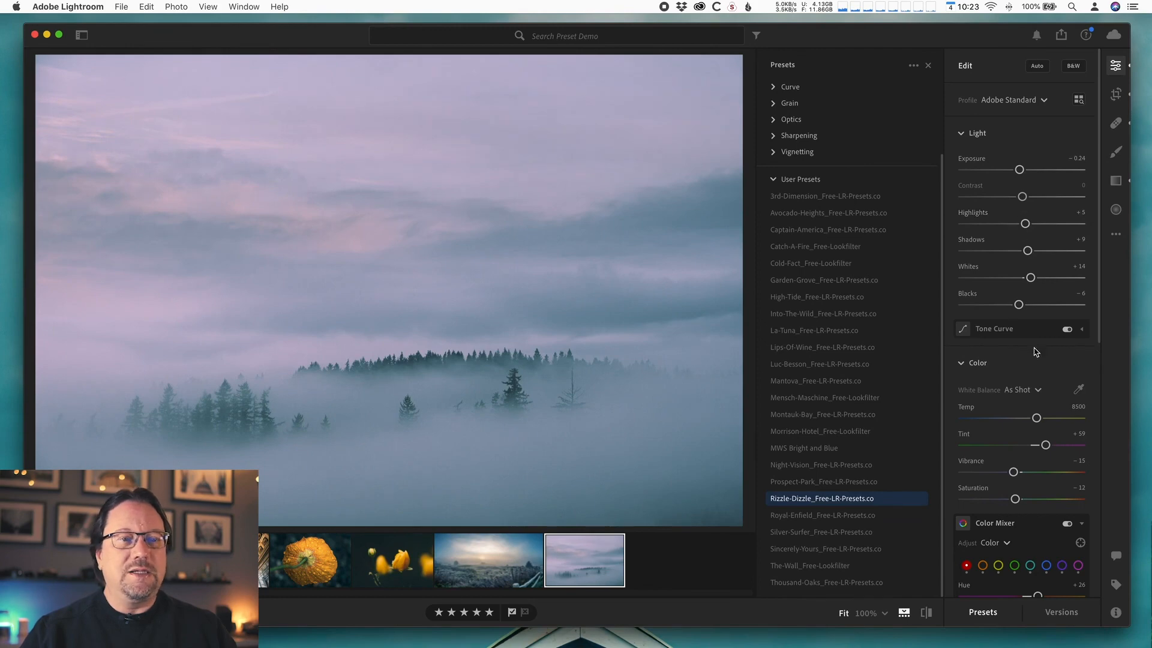
- In the Color Mixer, set the purple saturation to +36 and the red saturation to +38
scroll(1048, 426, "down", 4)
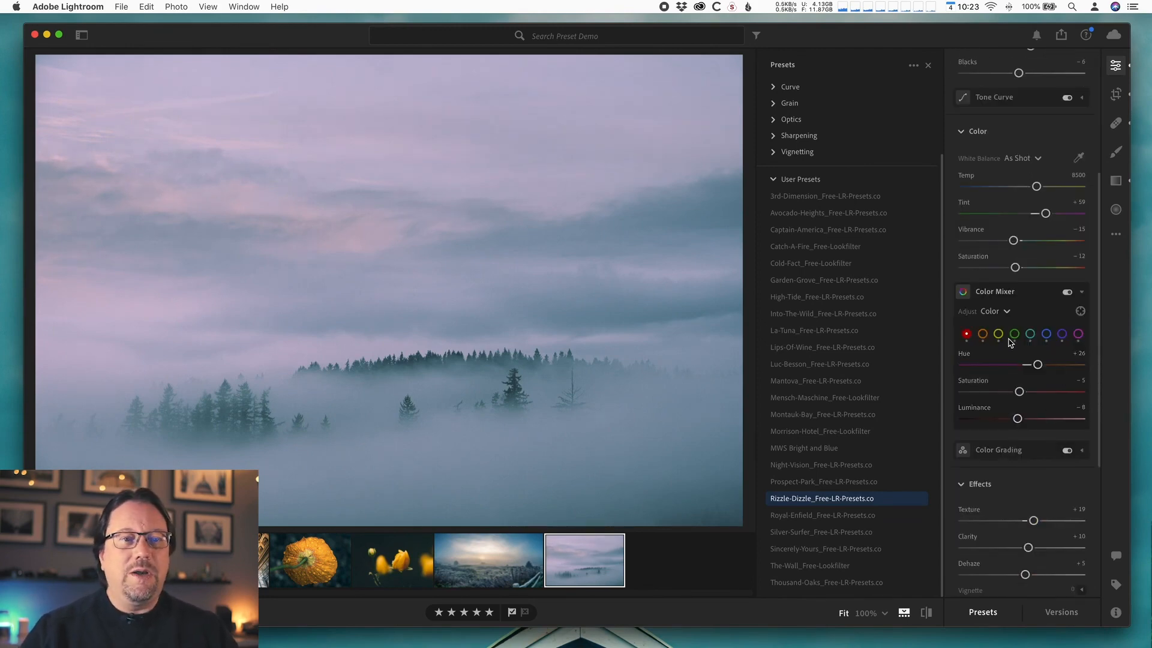
left_click(1078, 335)
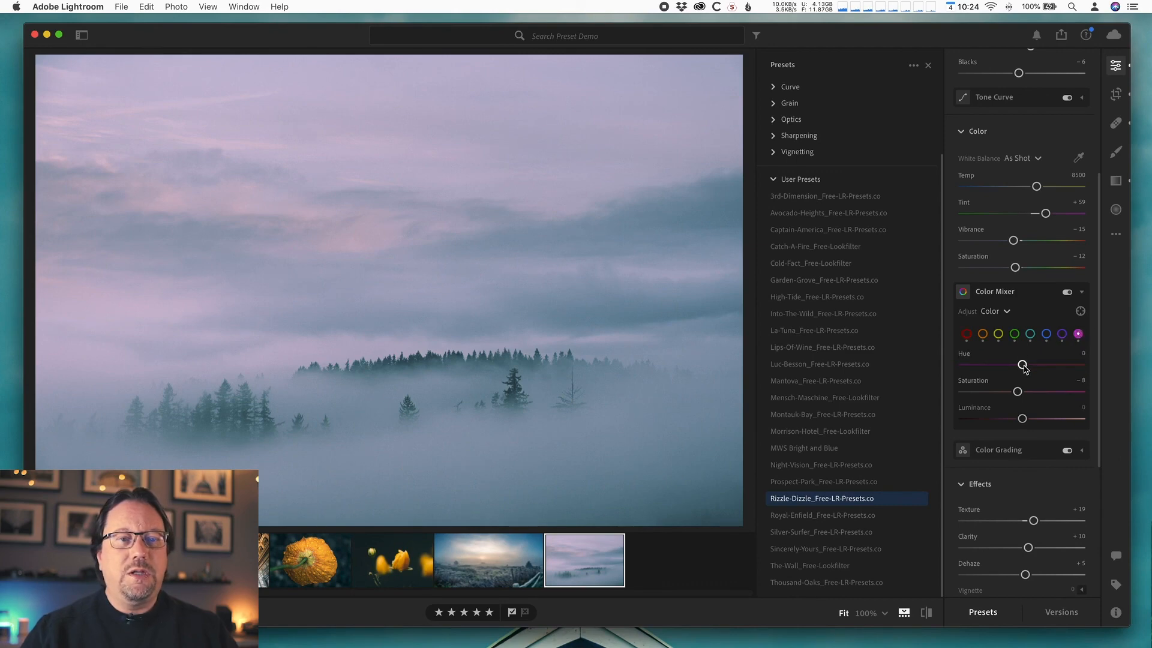
mouse_move(1018, 391)
left_mouse_down()
mouse_move(1051, 396)
mouse_move(1041, 392)
left_mouse_up()
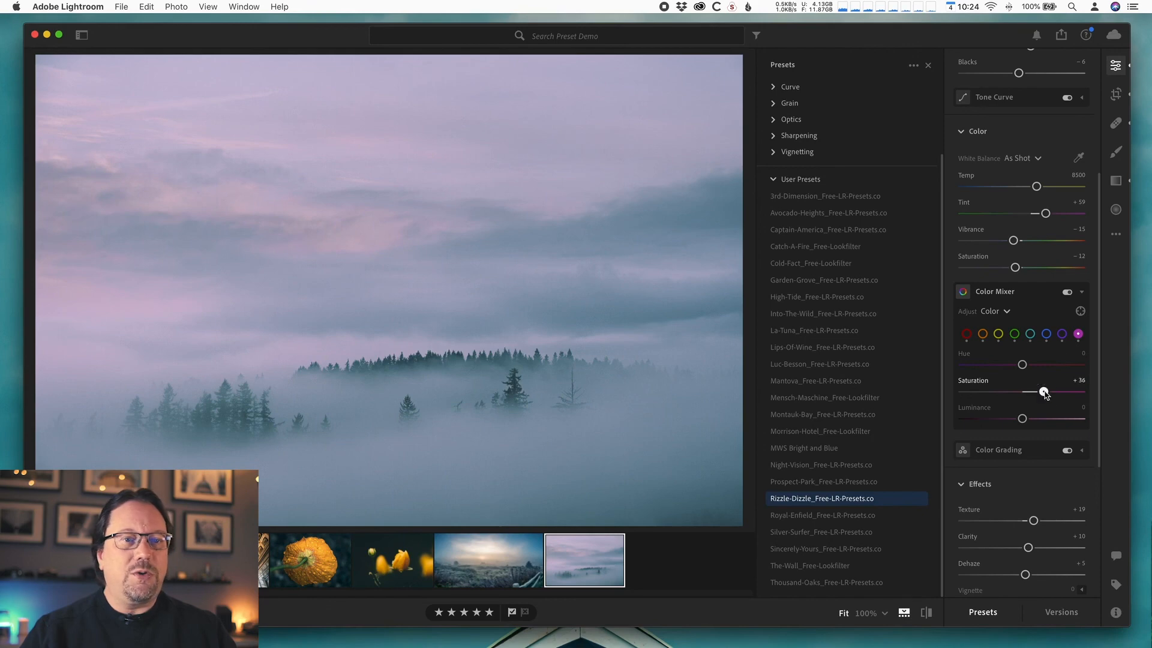
left_click(966, 335)
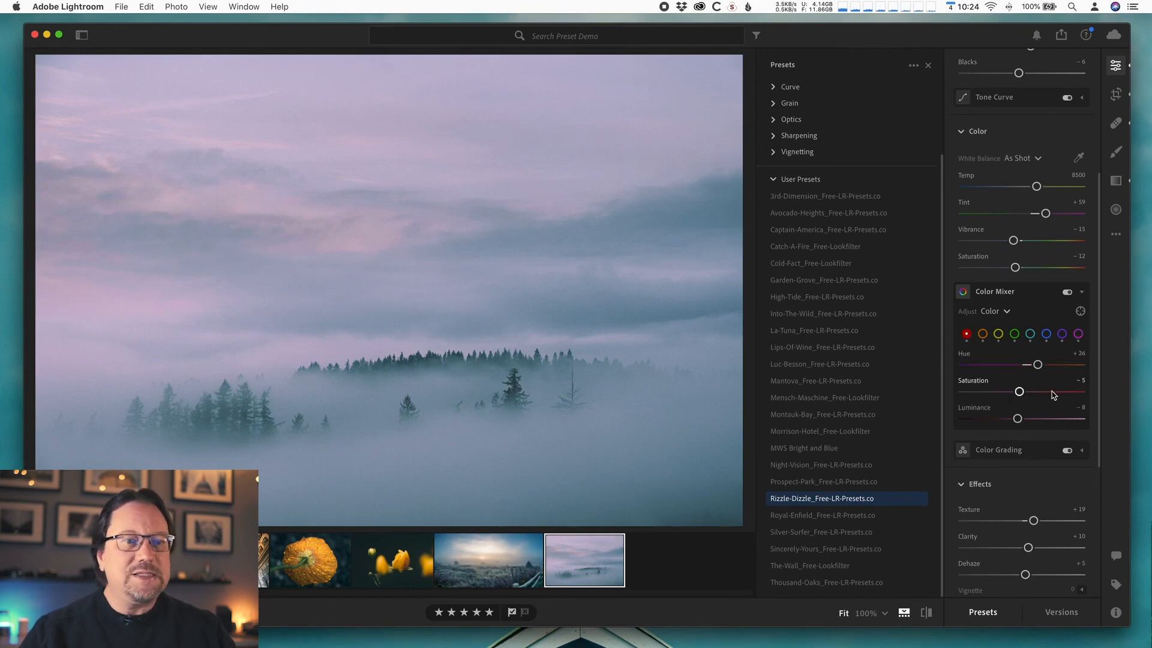
left_click_drag(1020, 393, 1045, 393)
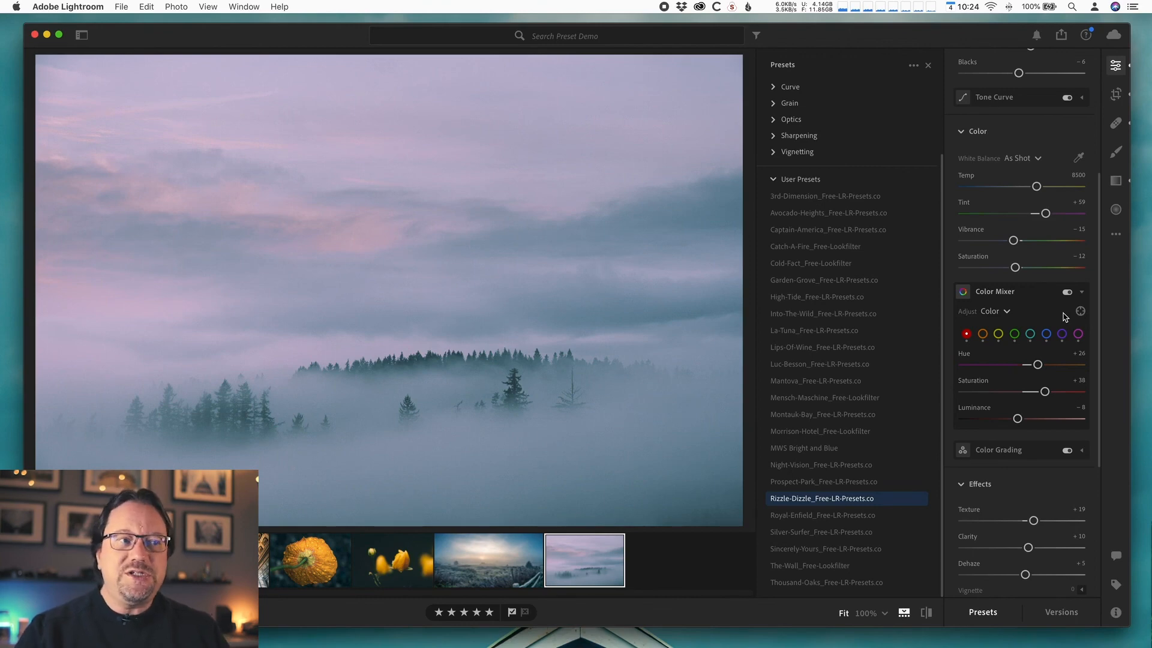